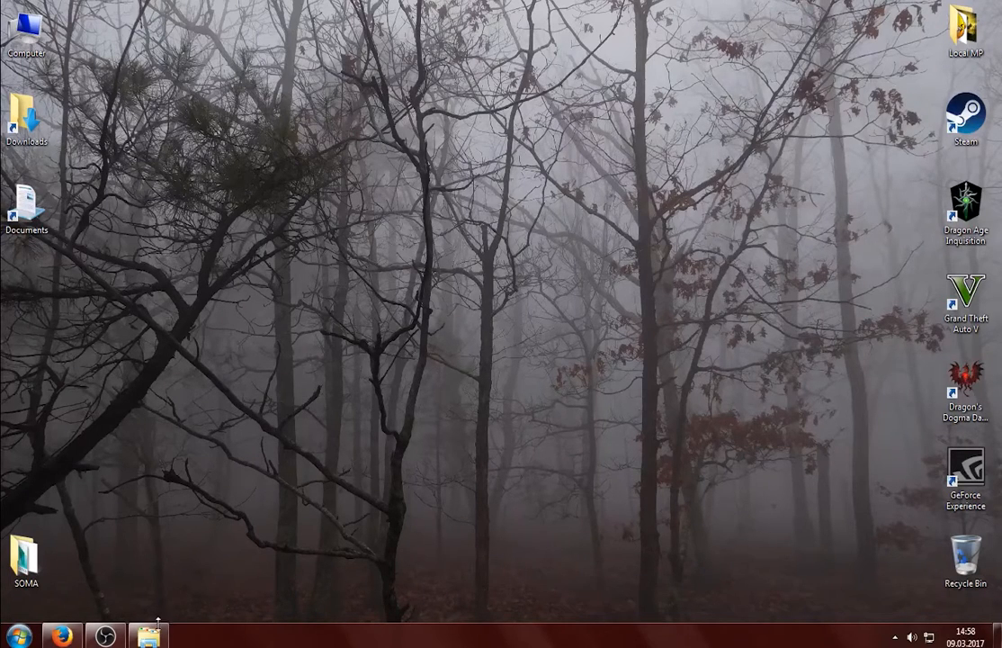
Step: Open the SOMA game folder and launch LevelEditor.exe
left_click(160, 635)
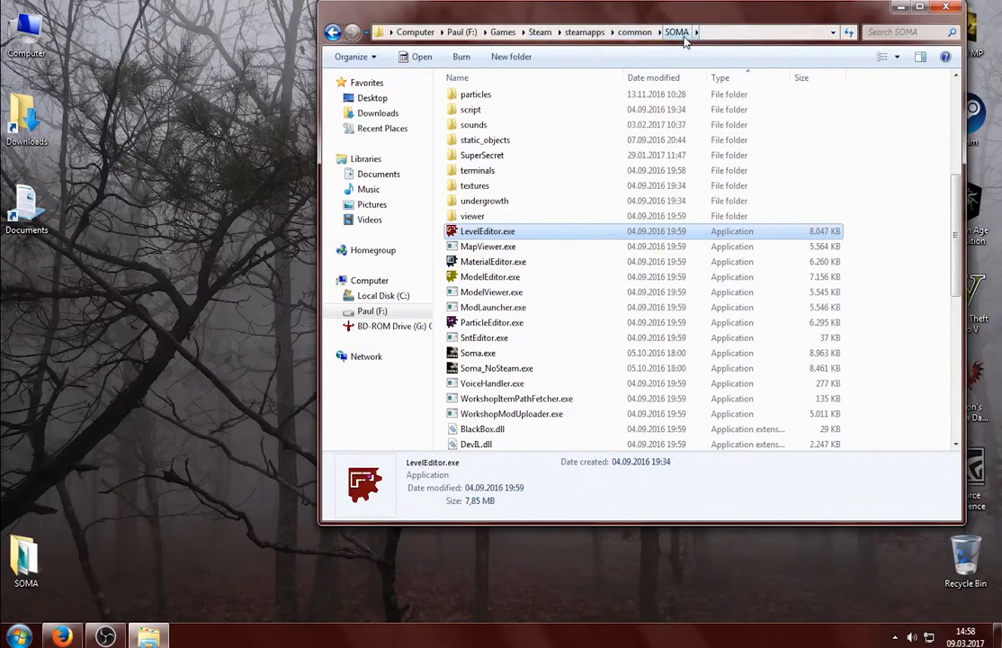
left_click(546, 248)
left_click(551, 233)
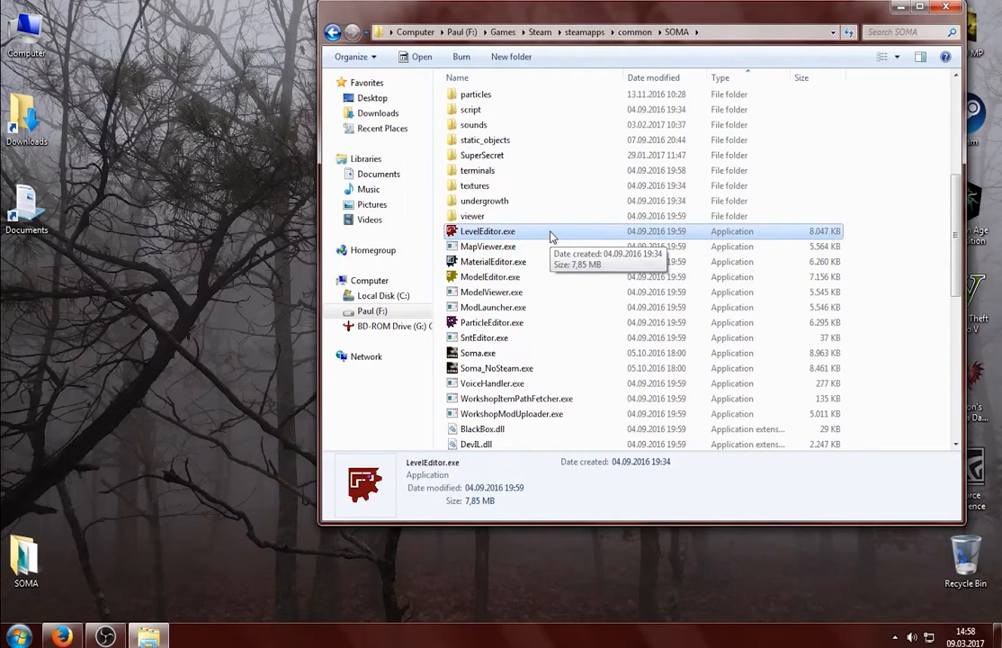
double_click(552, 234)
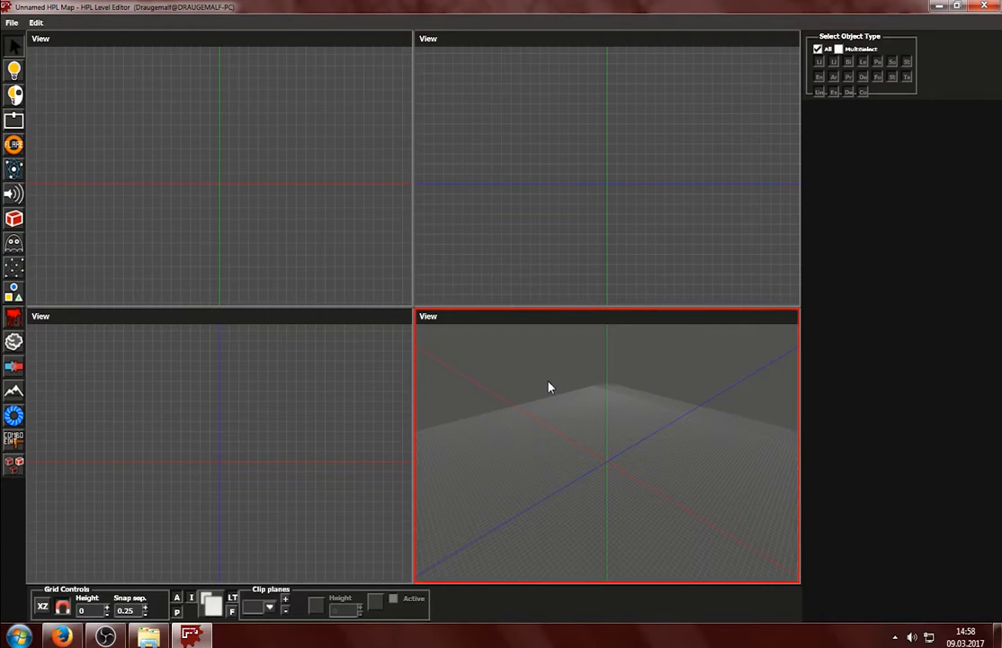
Step: Switch between the four-view layout and a single viewport, ending with the perspective view enlarged
key("space")
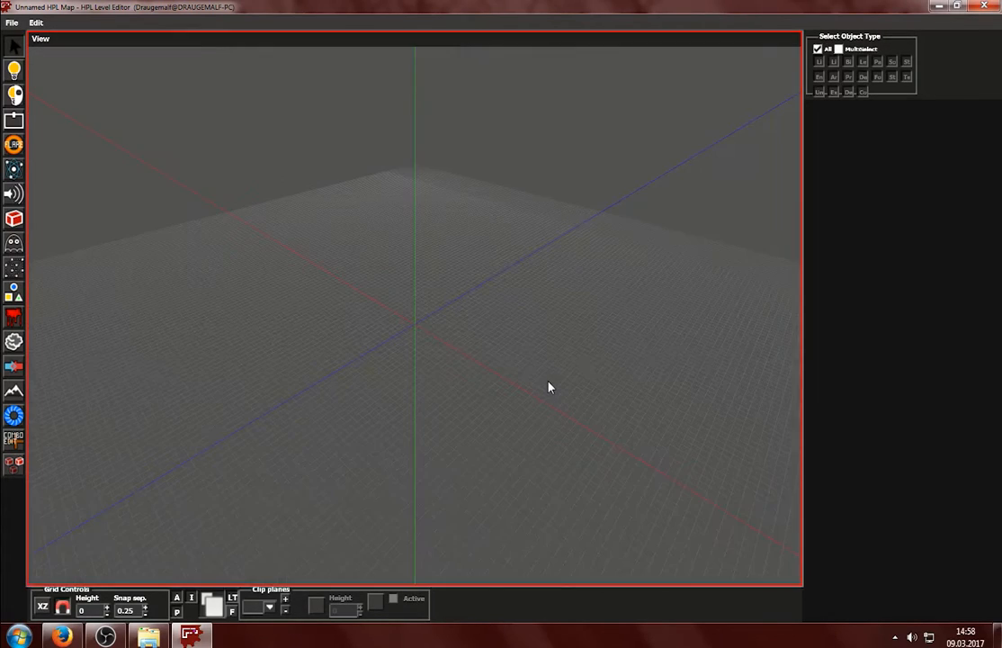
key("space")
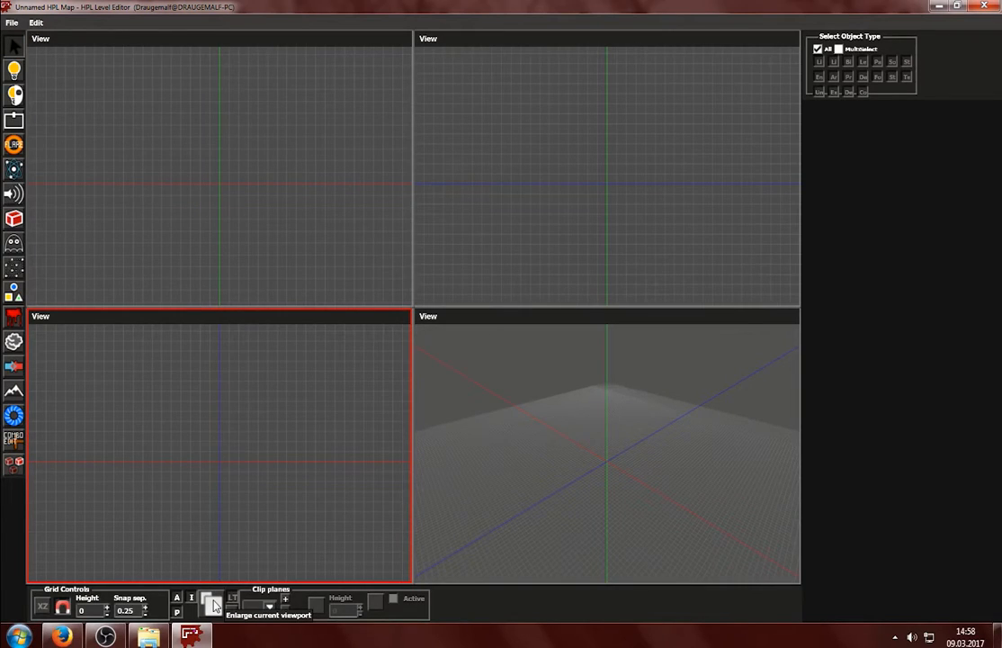
left_click(211, 603)
left_click(211, 603)
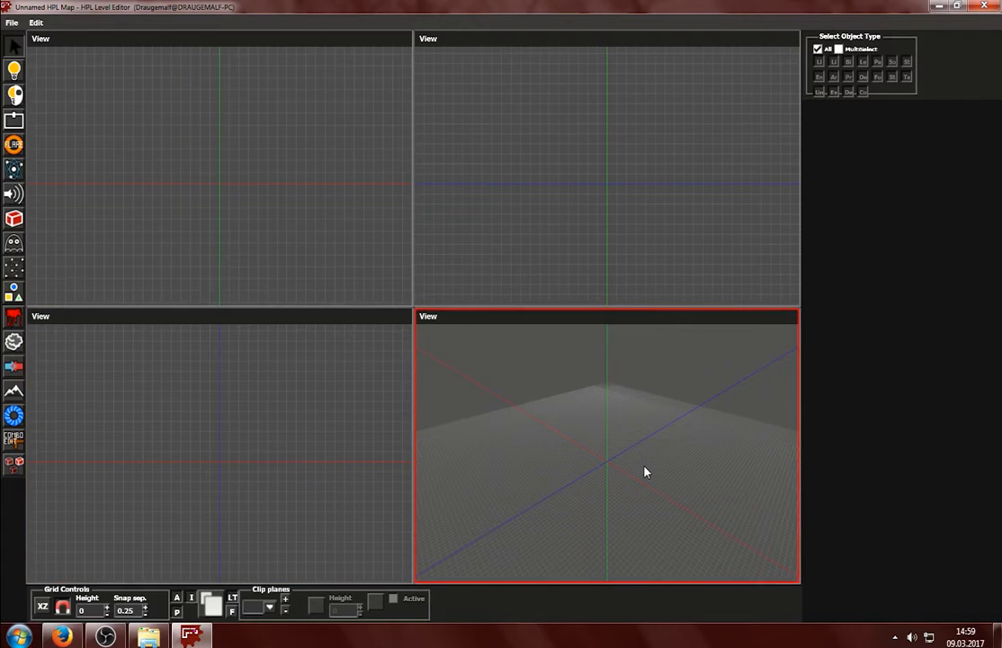
key("space")
key("space")
key("space")
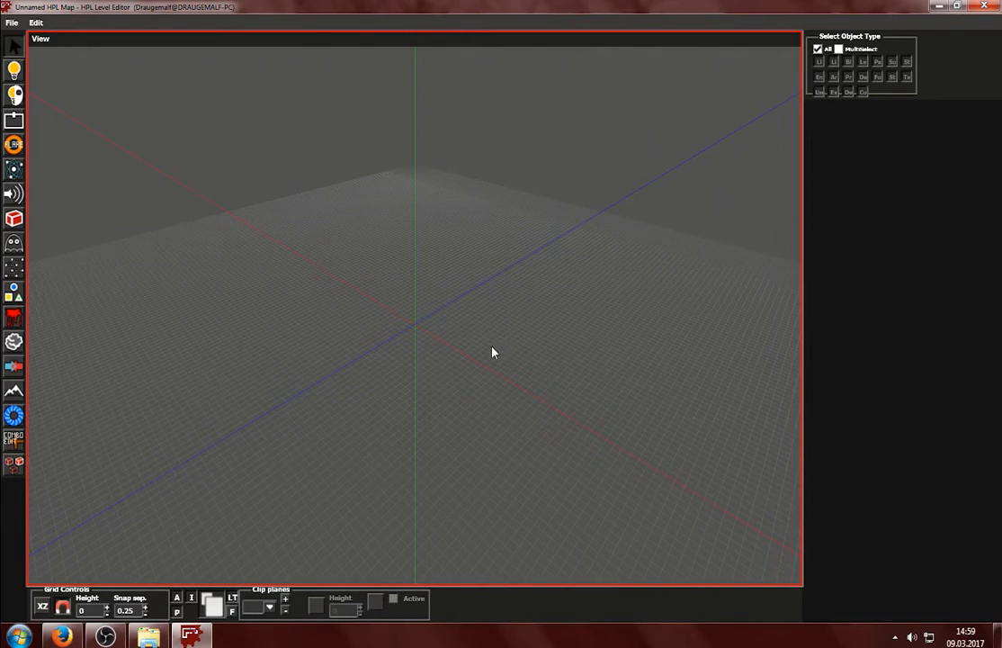
Step: Zoom the perspective view in and out over the empty grid
scroll(490, 348, "up", 2)
scroll(490, 284, "down", 5)
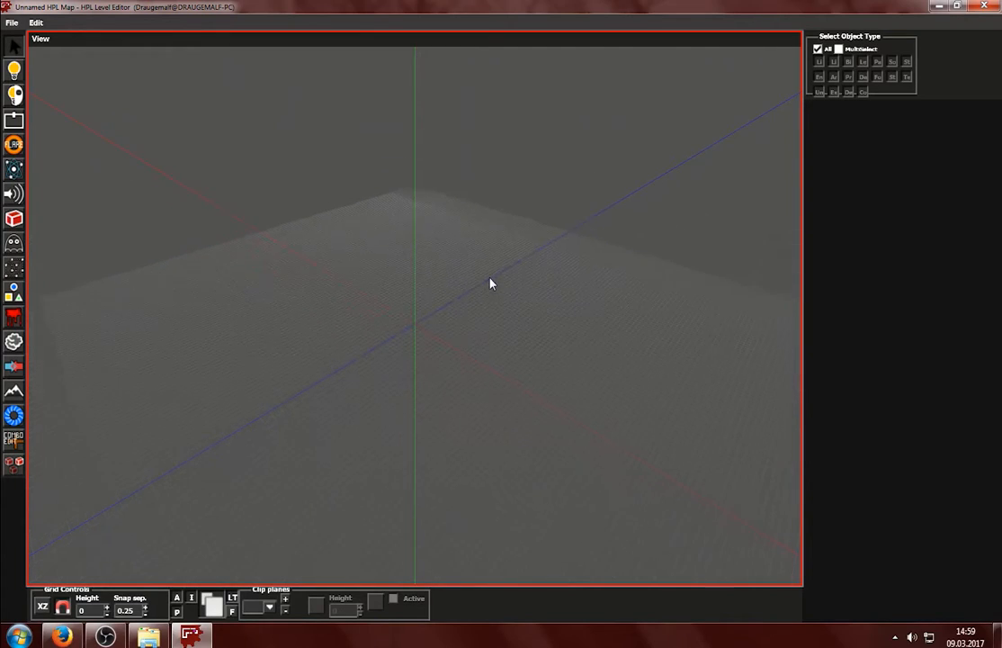
scroll(478, 298, "up", 3)
scroll(463, 321, "down", 3)
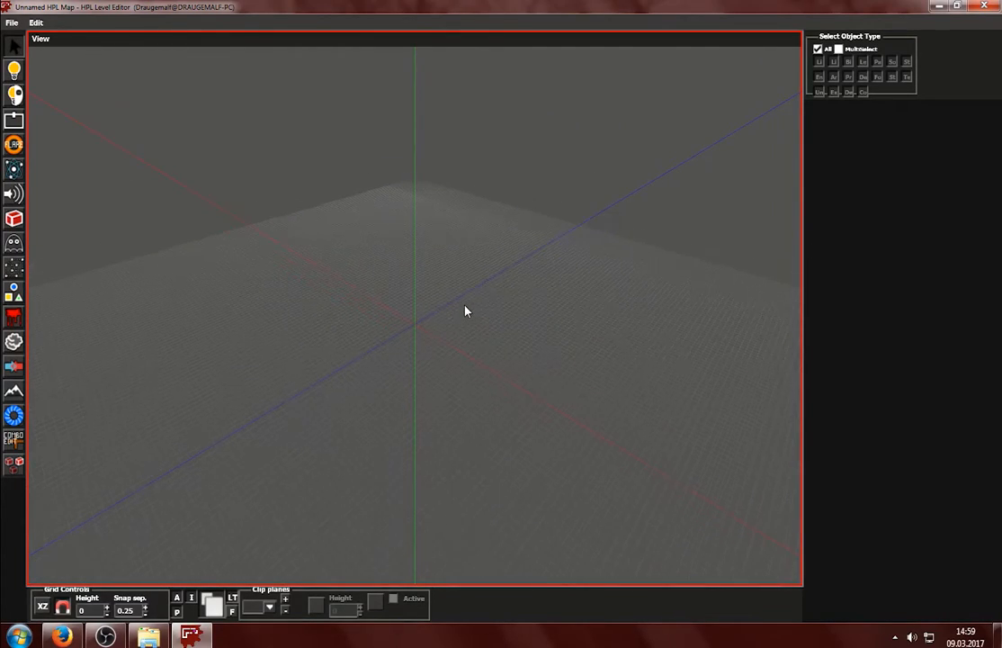
scroll(504, 317, "up", 4)
scroll(438, 337, "up", 1)
scroll(438, 337, "down", 3)
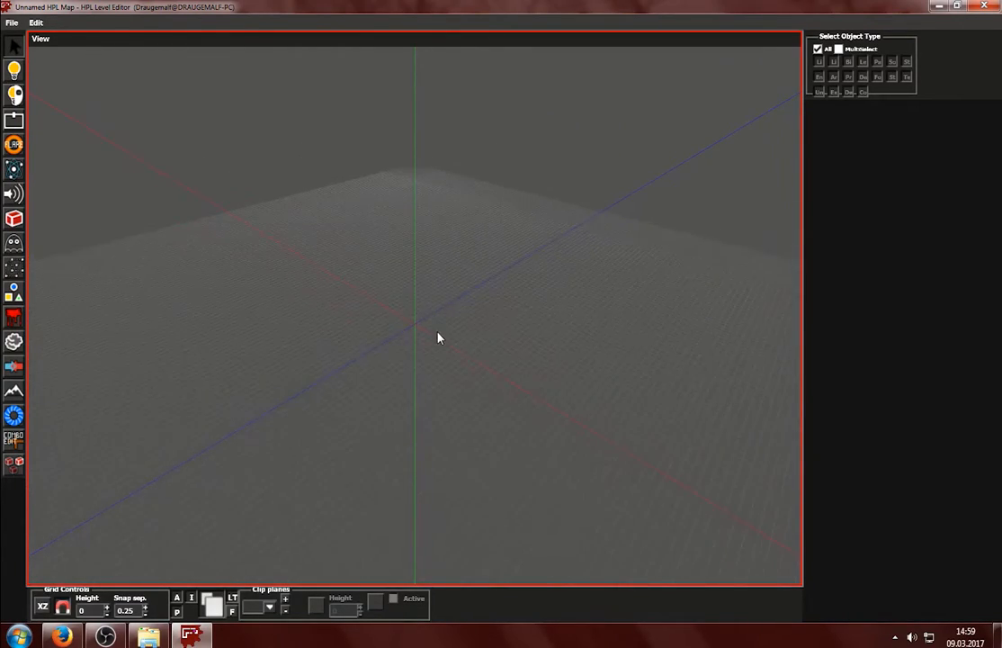
scroll(438, 338, "up", 3)
scroll(438, 338, "up", 1)
scroll(438, 337, "down", 3)
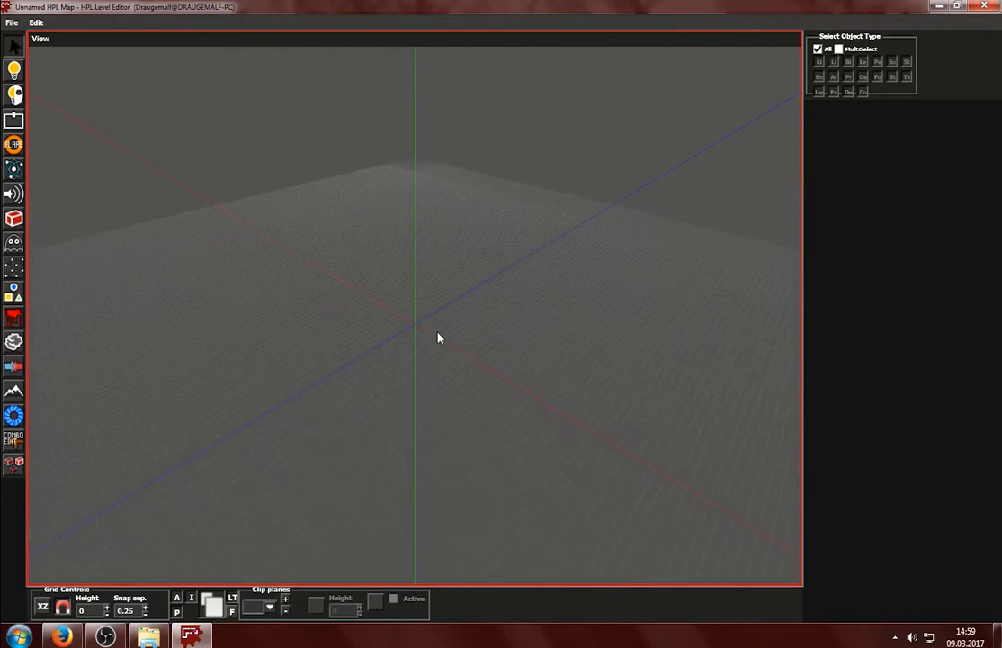
scroll(438, 338, "up", 2)
scroll(438, 337, "up", 1)
scroll(438, 339, "down", 2)
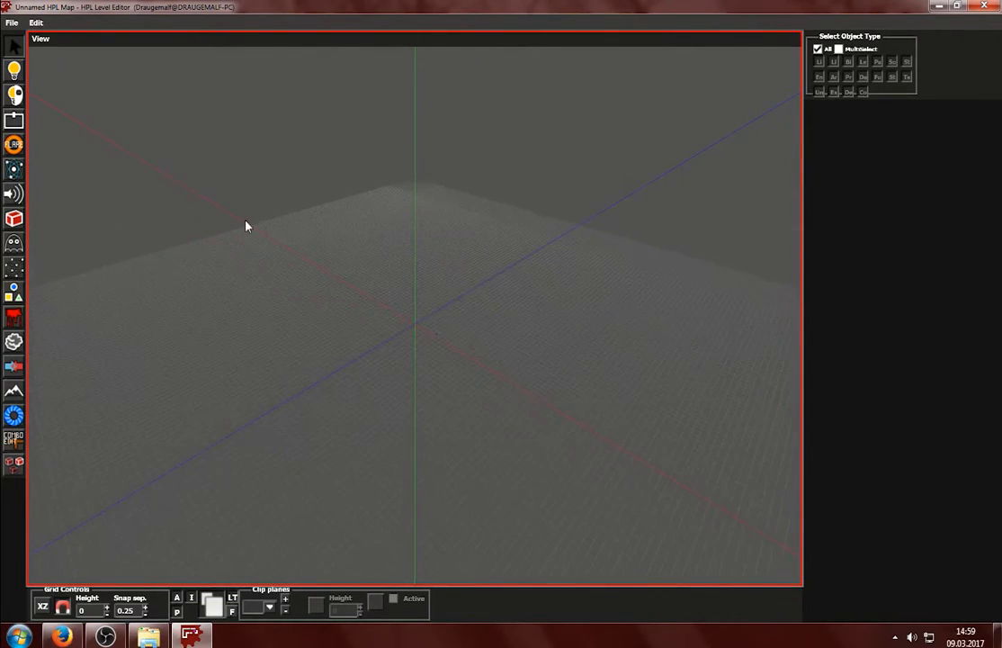
Step: Orbit and pan the perspective camera around the grid's origin
mouse_move(244, 219)
left_mouse_down()
mouse_move(648, 448)
mouse_move(230, 226)
left_mouse_up()
left_click_drag(275, 257, 538, 278)
key("alt")
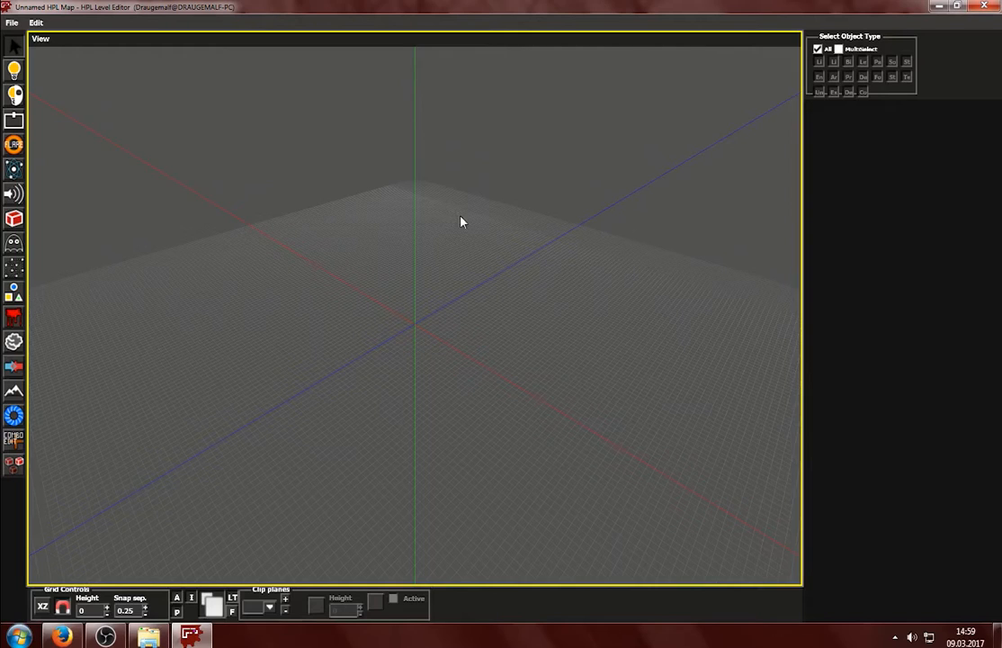
left_click_drag(286, 304, 433, 325, "alt")
middle_click_drag(384, 284, 381, 519, "alt")
mouse_move(358, 351)
middle_mouse_down("alt")
mouse_move(358, 427)
mouse_move(452, 512)
middle_mouse_up("alt")
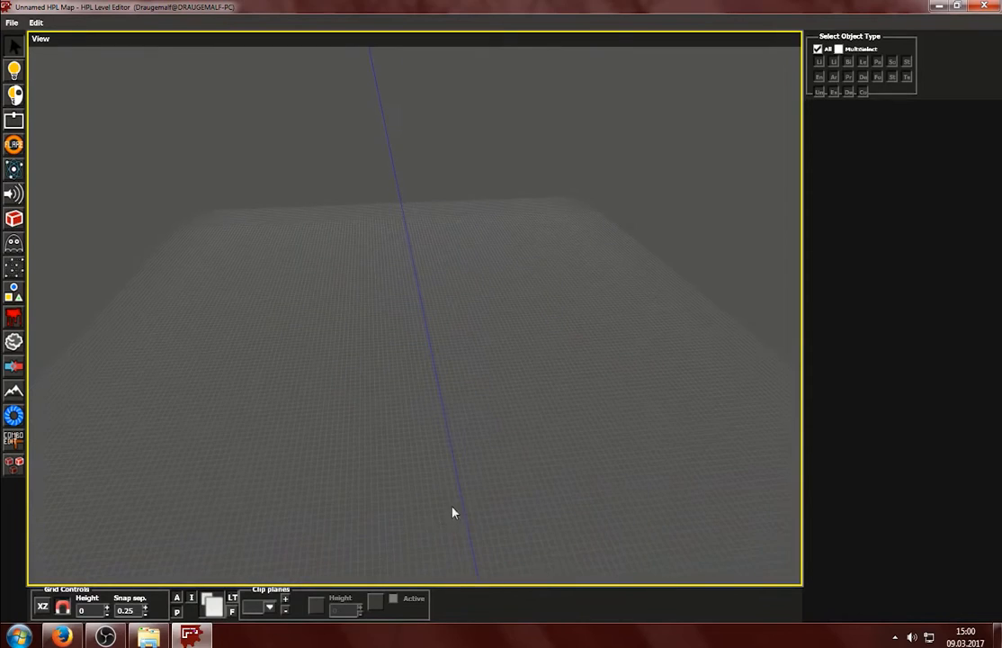
middle_click_drag(459, 200, 409, 214, "alt")
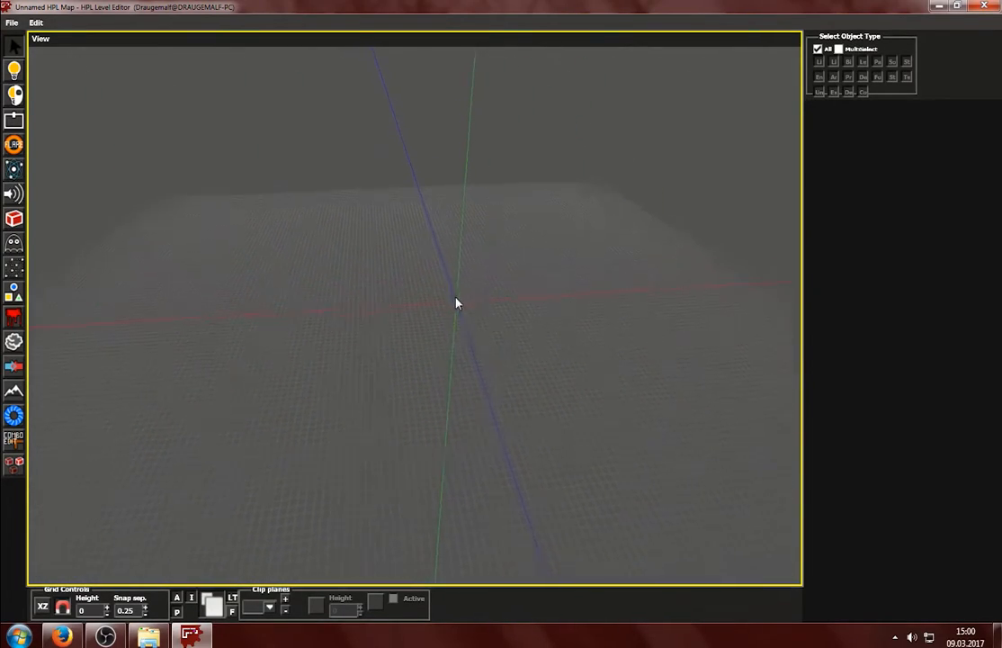
left_click_drag(429, 356, 408, 370, "alt")
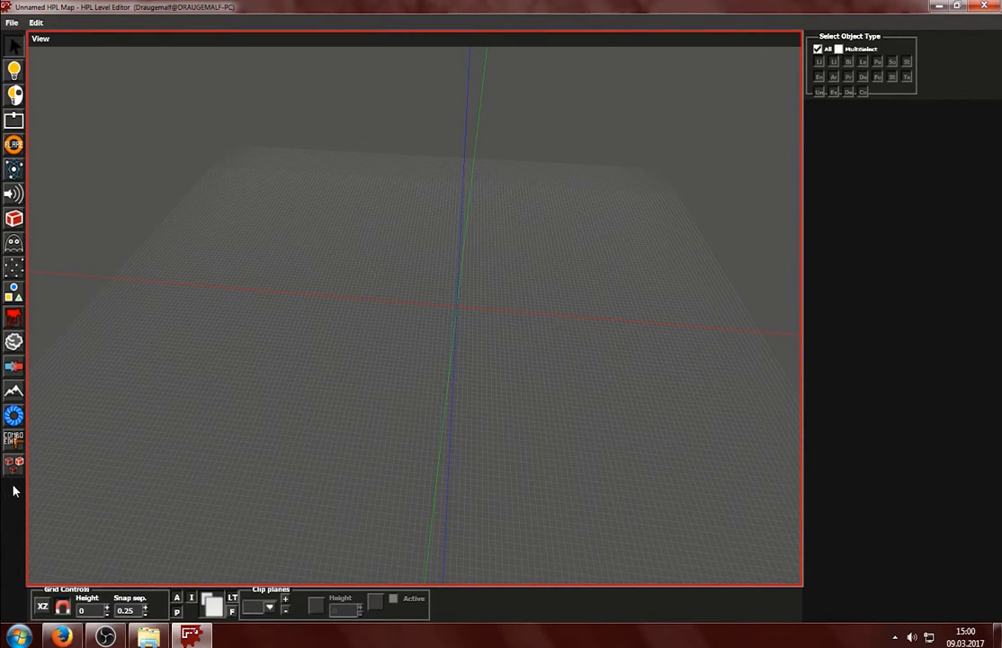
Step: Examine the settings of the selection, light, billboard, lens flare, particle system and sound tools one after another
left_click(14, 48)
left_click(13, 64)
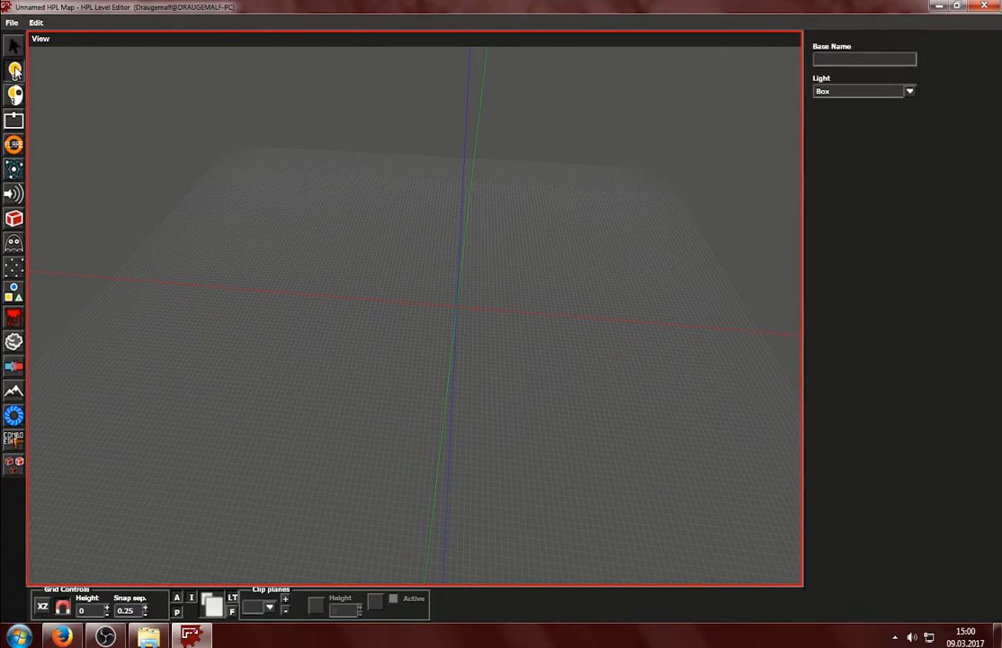
left_click(13, 86)
left_click(18, 47)
left_click(15, 69)
left_click(14, 95)
left_click(15, 122)
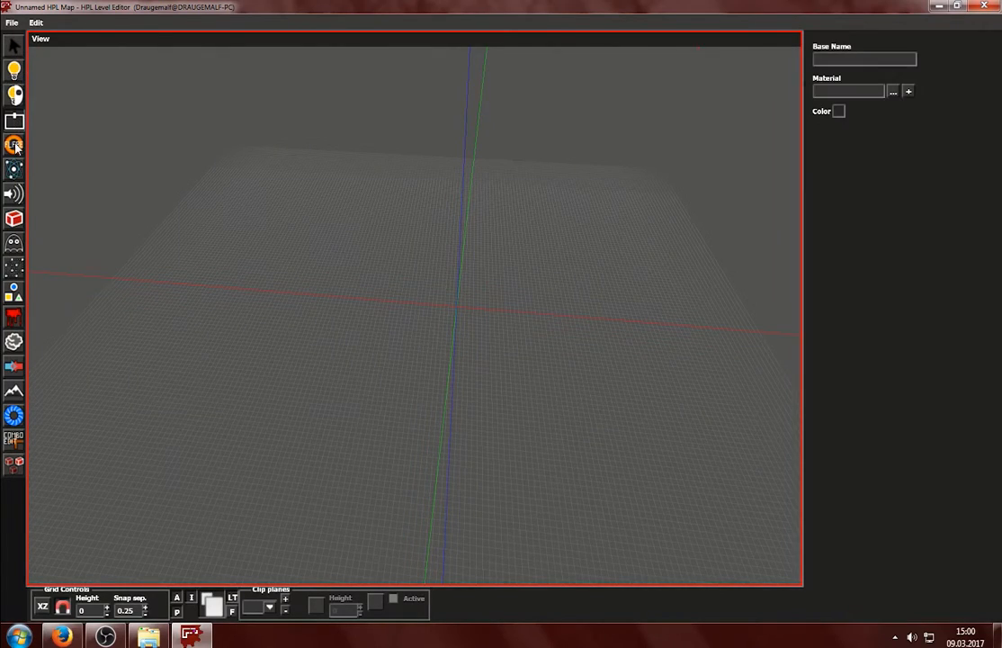
left_click(14, 146)
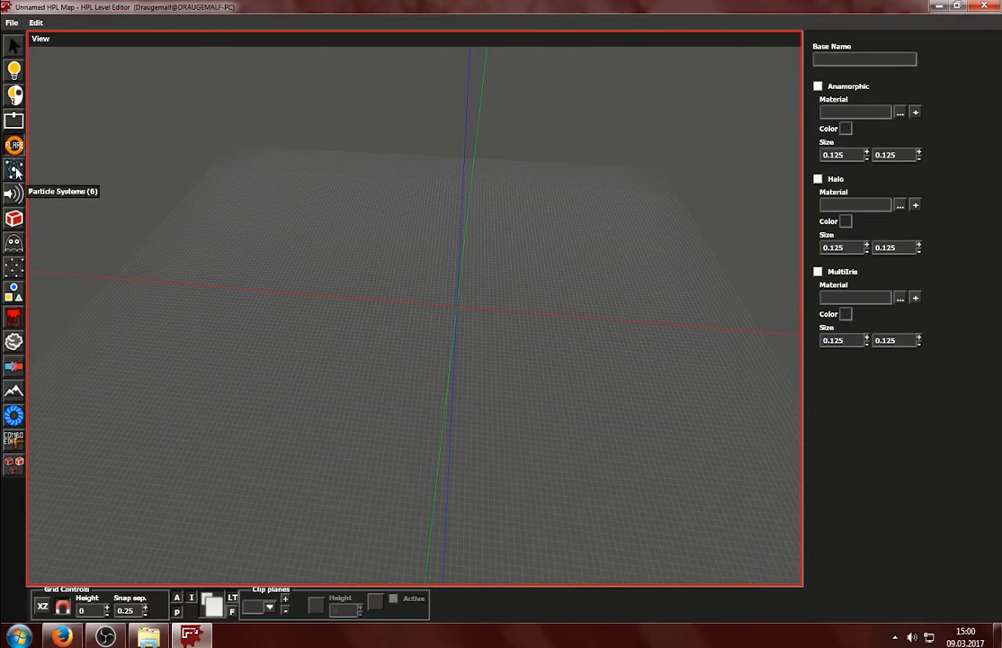
left_click(15, 170)
left_click(13, 194)
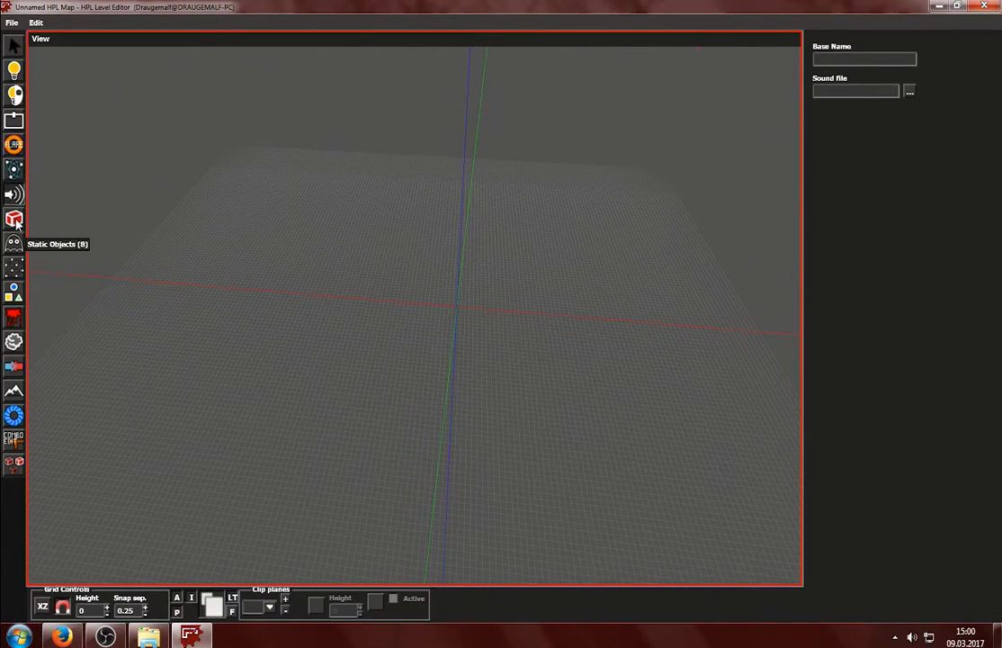
Step: Start creating a static object and choose the bevelled model from the station walls category
left_click(13, 219)
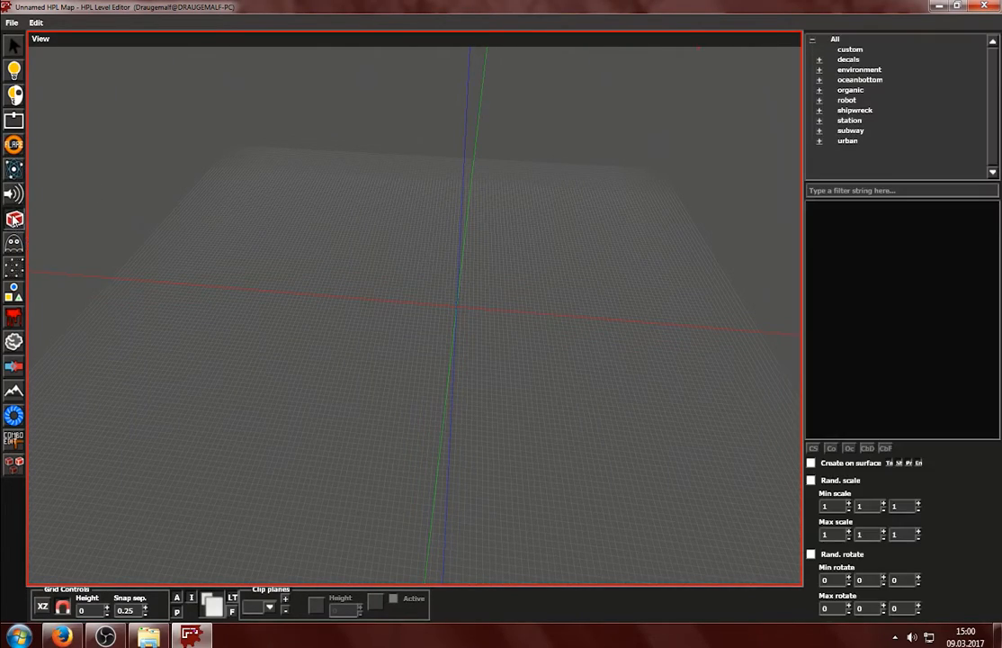
scroll(472, 318, "up", 3)
scroll(453, 329, "down", 1)
middle_click_drag(453, 329, 644, 228)
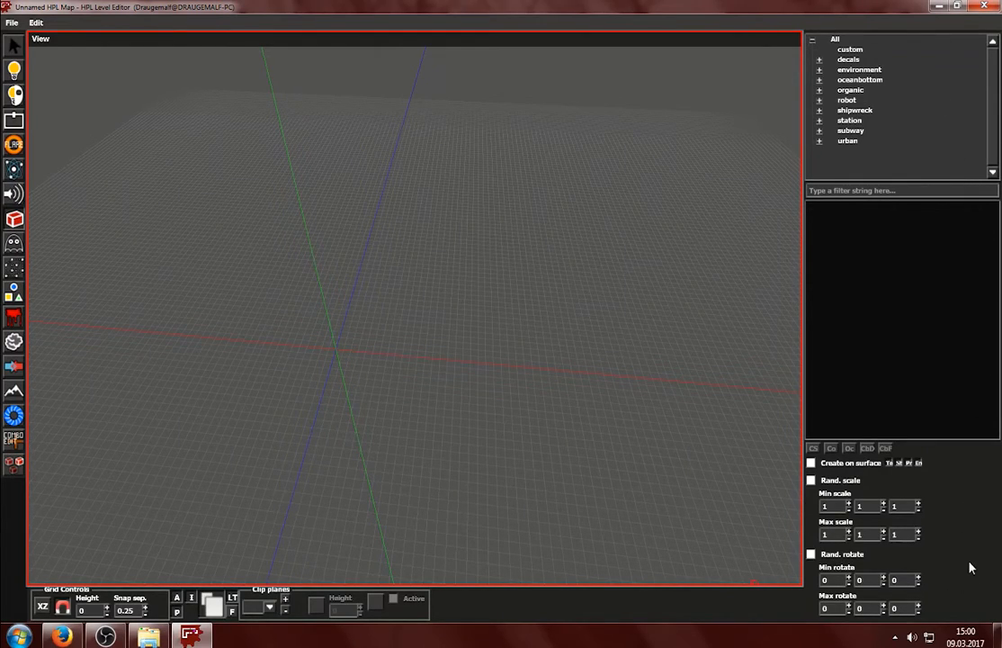
left_click(820, 122)
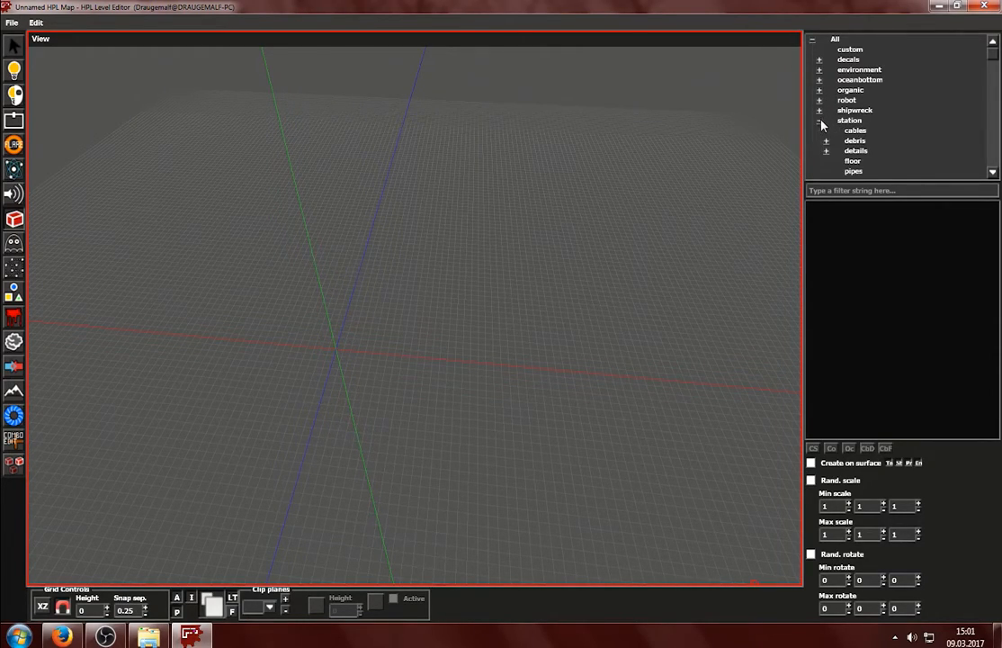
scroll(871, 147, "down", 2)
scroll(873, 150, "down", 1)
left_click(874, 152)
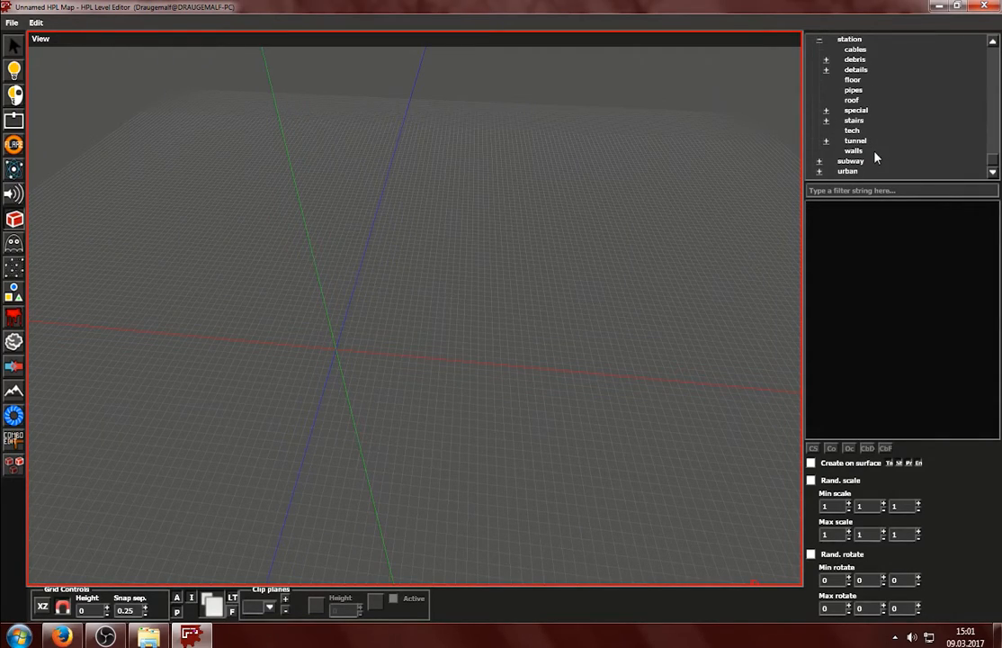
scroll(898, 279, "down", 3)
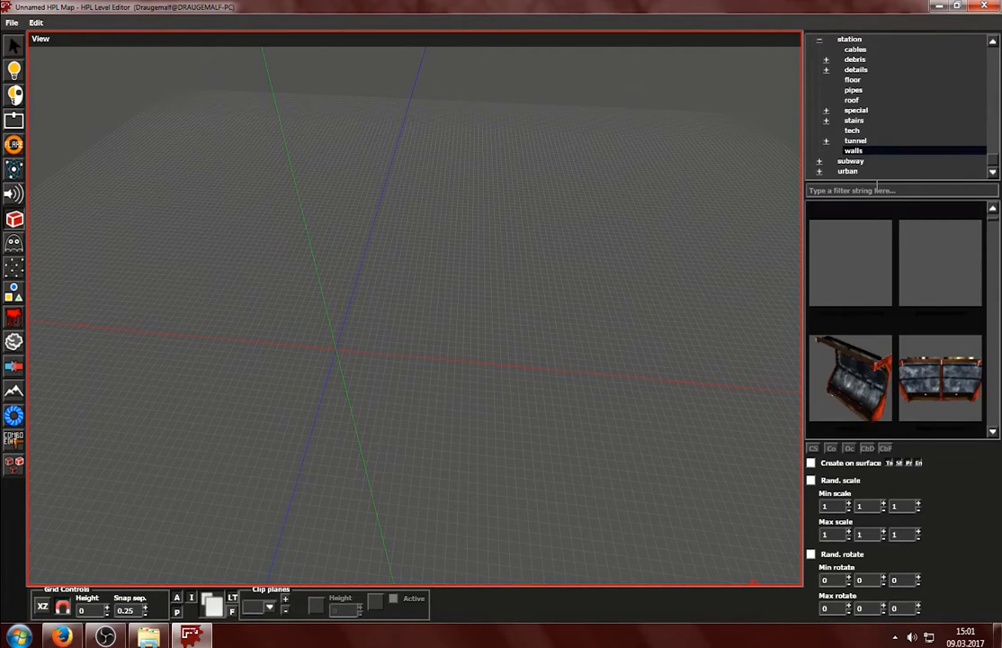
left_click(850, 377)
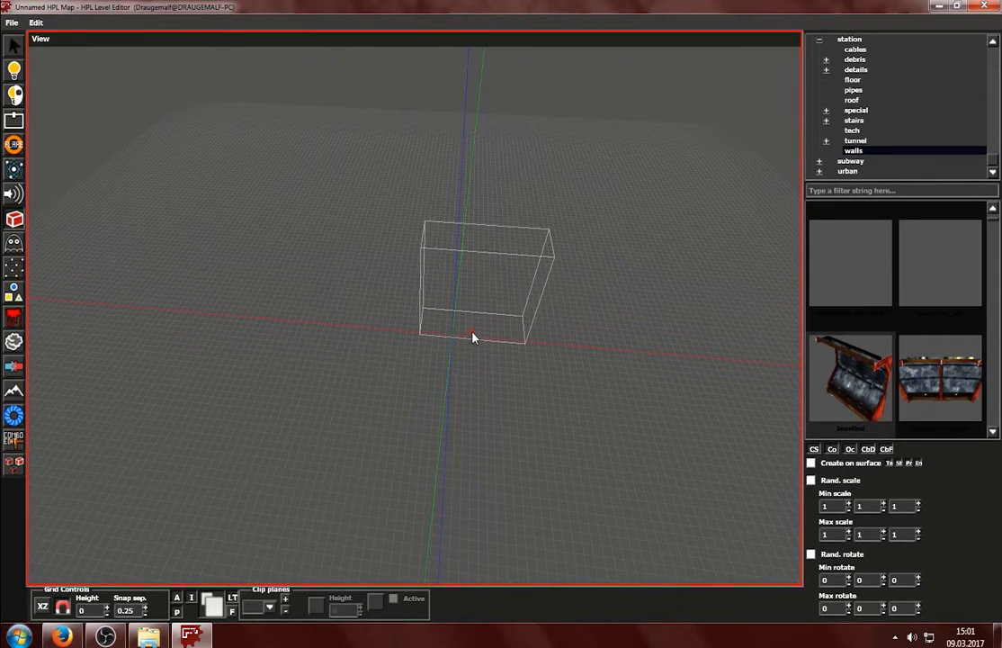
Step: Place a bevelled wall at the grid's origin and rotate the next copy 90 degrees about the Y axis beside it
left_click(456, 336)
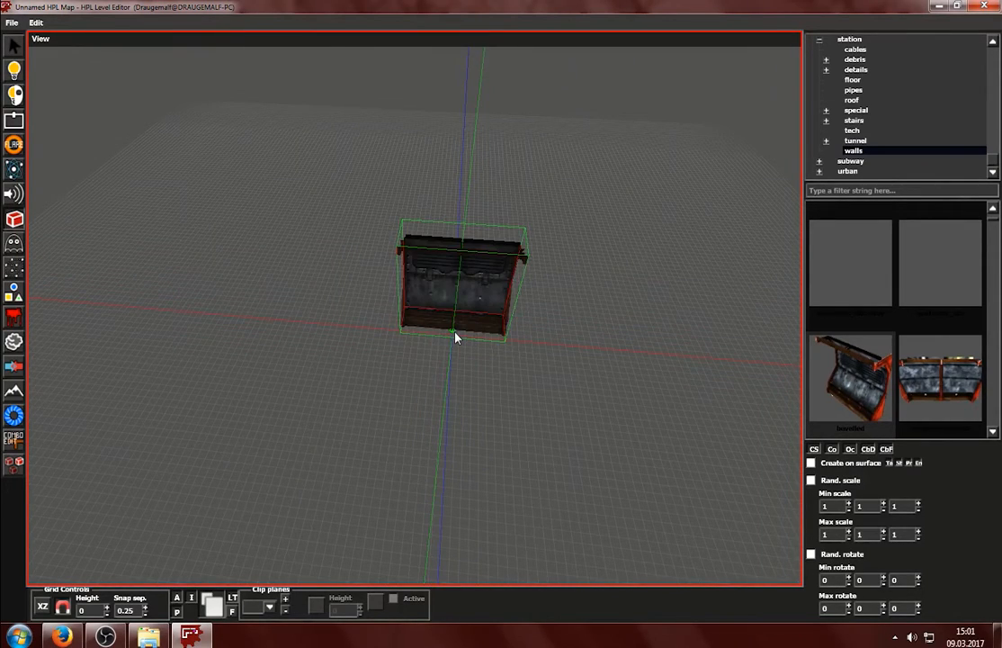
left_click(455, 336)
scroll(396, 411, "up", 6)
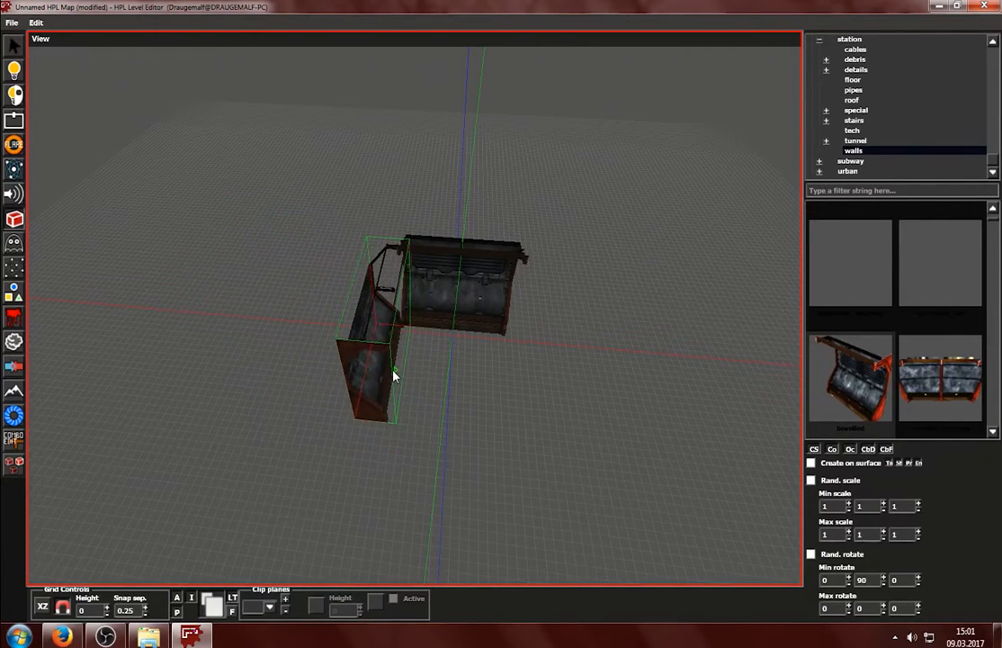
left_click(394, 374)
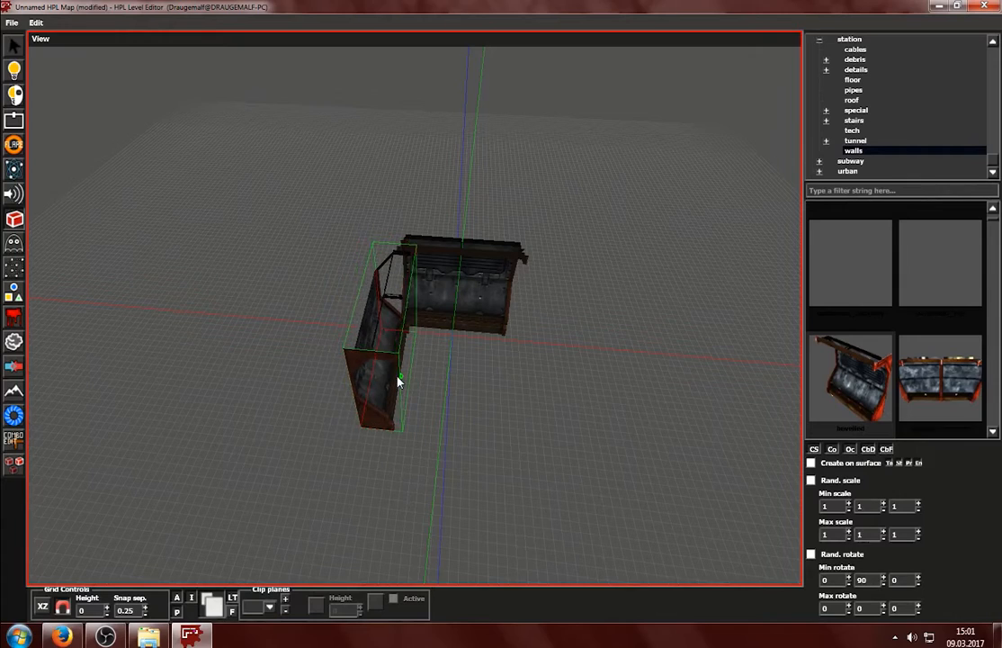
Step: Return to selection mode and delete the bevelled walls placed on the grid
key("1")
key("Delete")
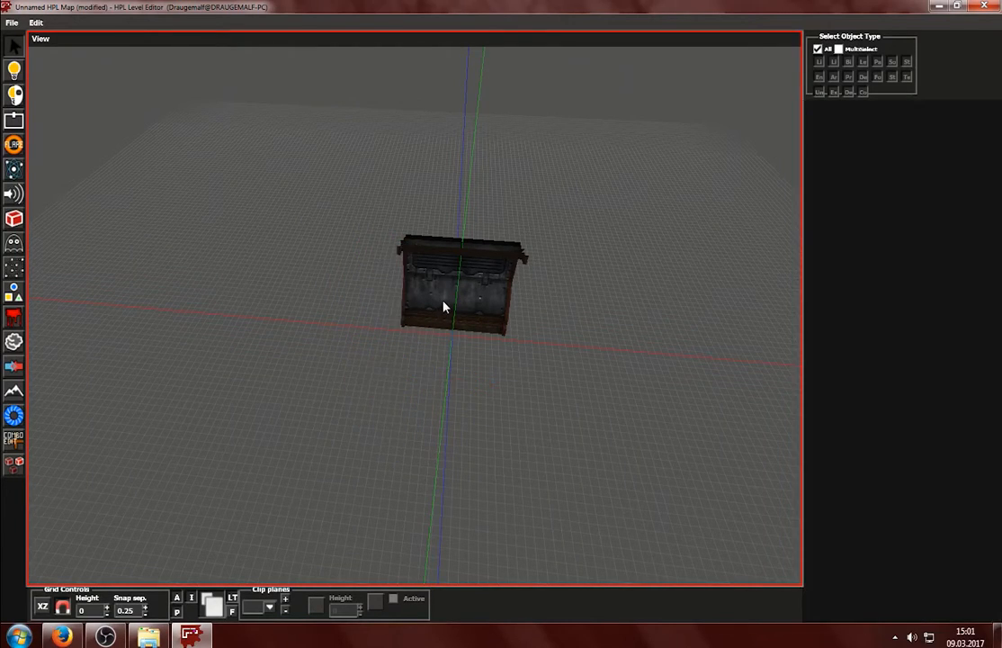
left_click(443, 302)
key("Delete")
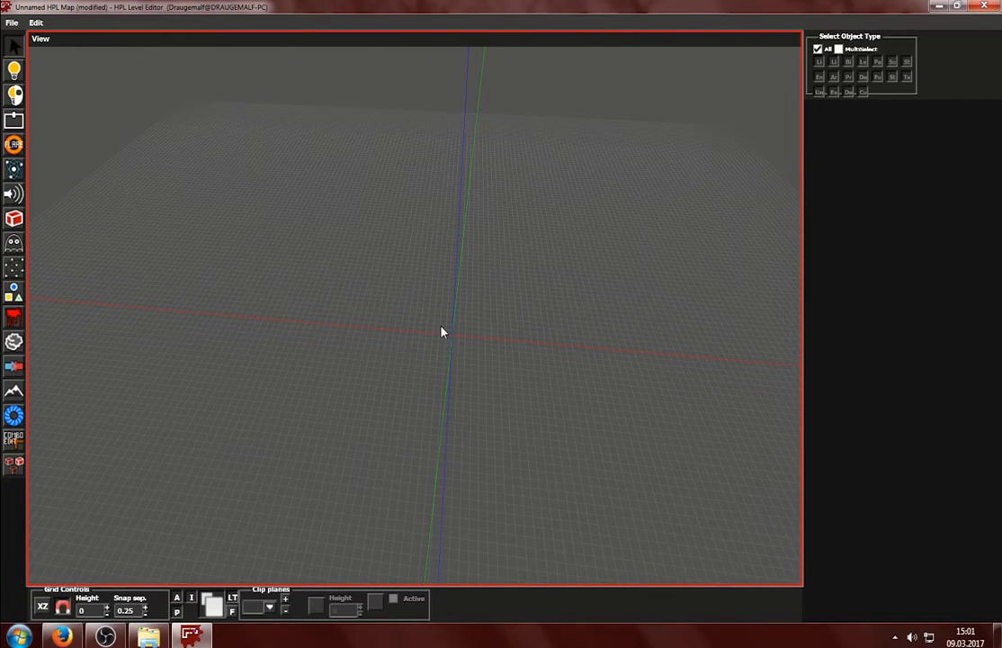
Step: Cycle the grid through its plane orientations and back to XZ
scroll(489, 283, "up", 1)
left_click(42, 608)
left_click(42, 608)
left_click(42, 608)
Step: Place a bevelled wall turned 90 degrees about Y near the origin, at about X 0.75, Z 0.5, and select it
left_click(13, 218)
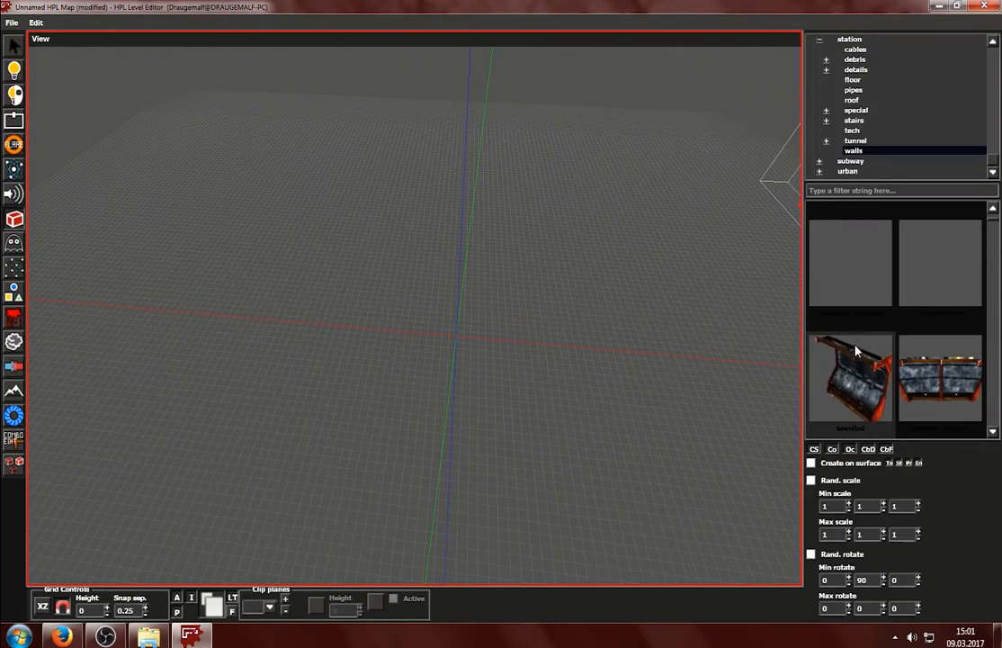
left_click(485, 356)
key("1")
left_click(477, 355)
Step: Move the selected bevelled wall along the X axis to position 0
middle_click_drag(536, 382, 453, 380)
mouse_move(401, 387)
left_mouse_down()
mouse_move(358, 344)
mouse_move(486, 389)
mouse_move(461, 330)
mouse_move(373, 351)
mouse_move(378, 382)
mouse_move(401, 393)
left_mouse_up()
middle_click_drag(385, 412, 422, 462)
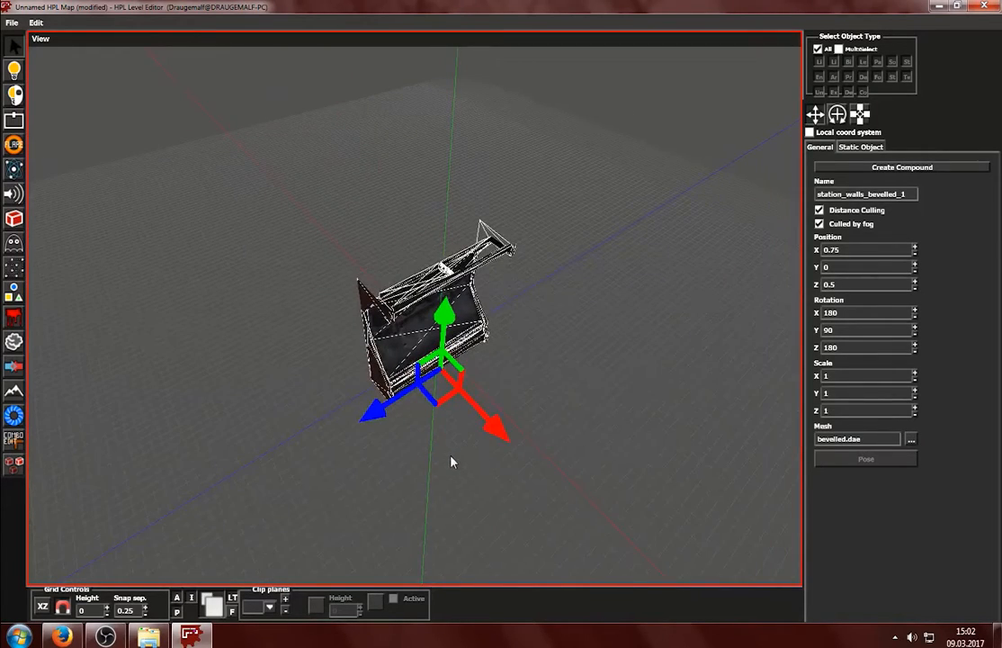
scroll(451, 463, "up", 1)
left_click(448, 499)
left_click(434, 341)
middle_click_drag(499, 511, 443, 439, "alt")
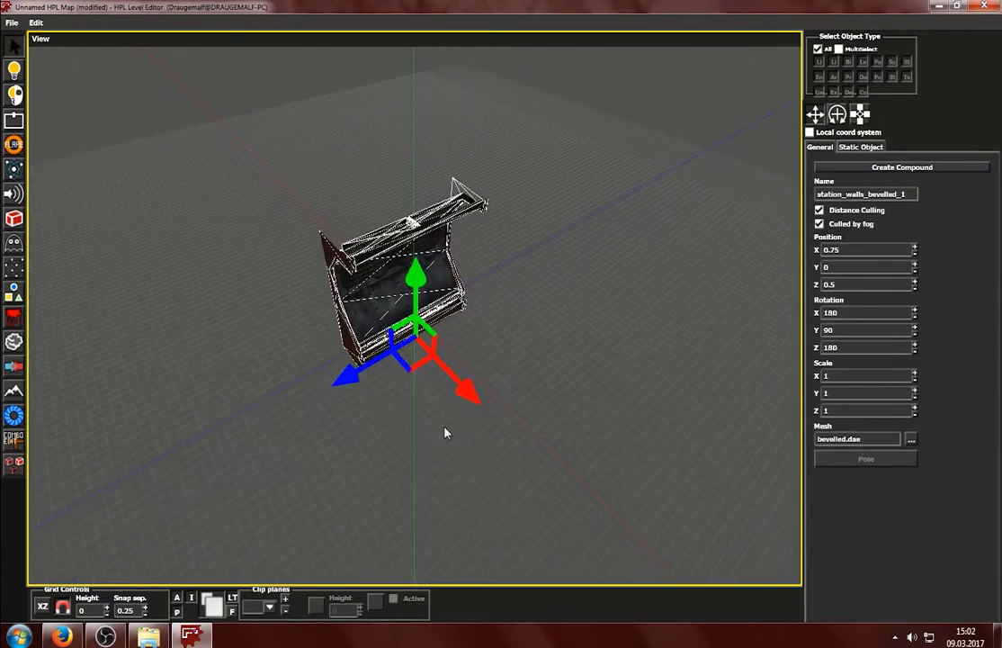
left_click_drag(469, 410, 441, 407)
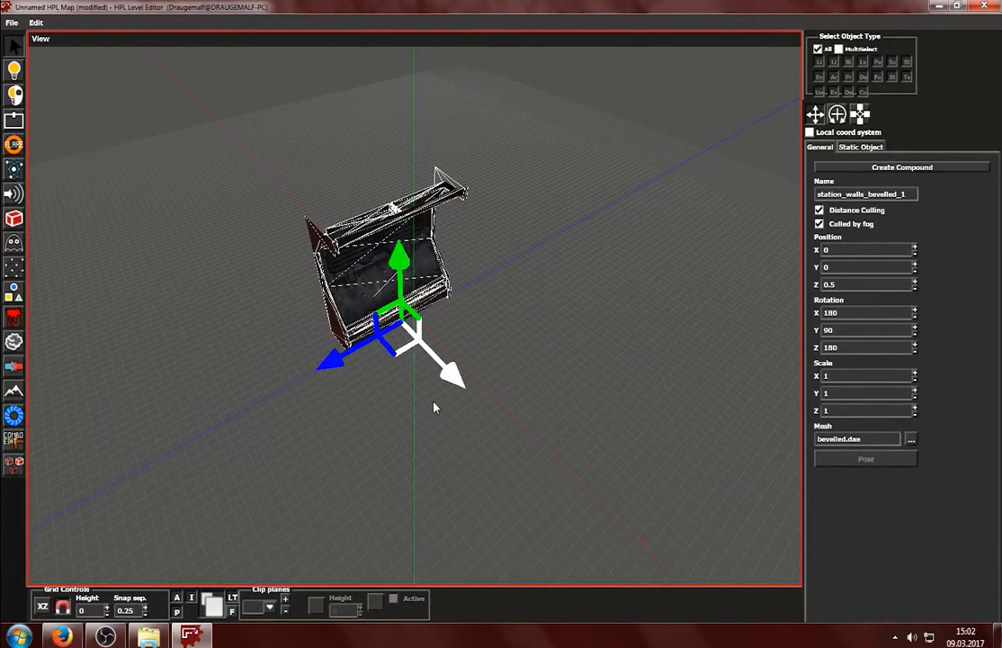
Step: Move the selected bevelled wall along the Z axis to position 0
left_click_drag(329, 357, 309, 369)
left_click_drag(385, 306, 373, 285)
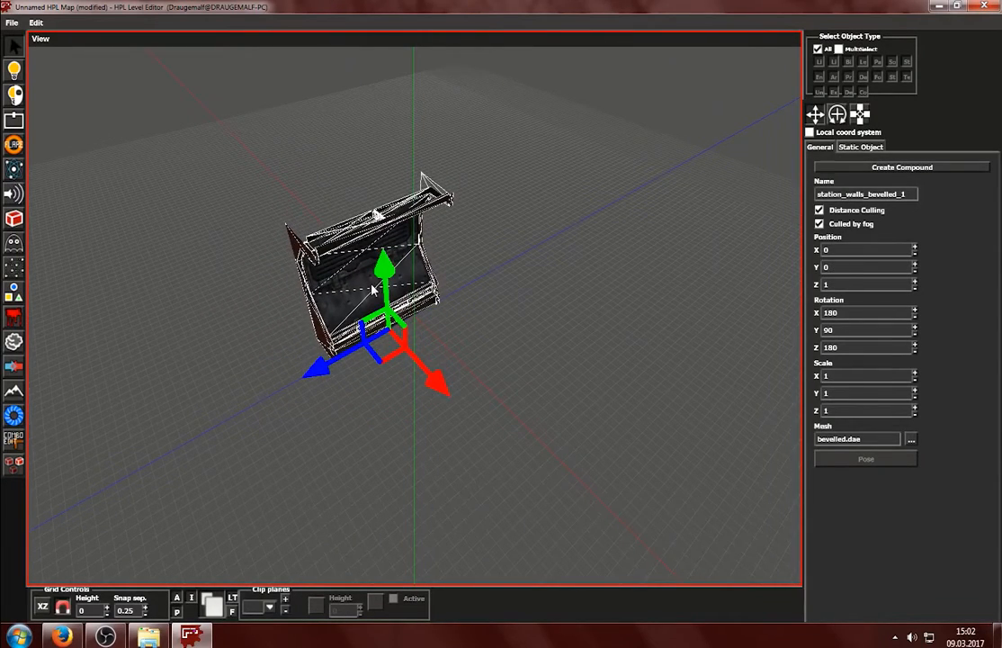
key("ctrl+z")
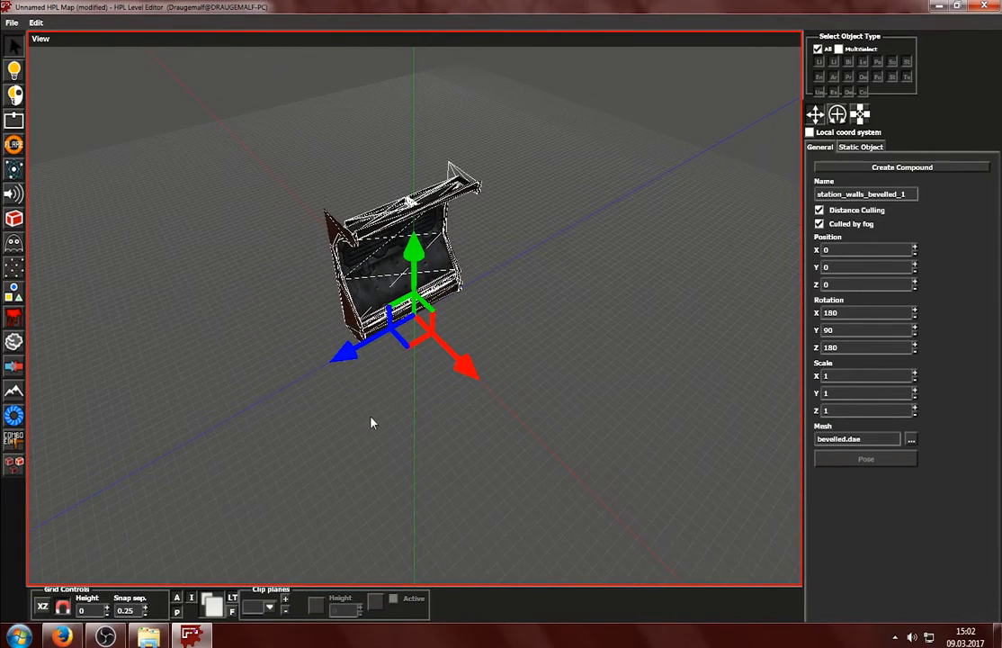
Step: Try rotating the bevelled wall, stepping its Y rotation through 105 degrees and back to 90
key("e")
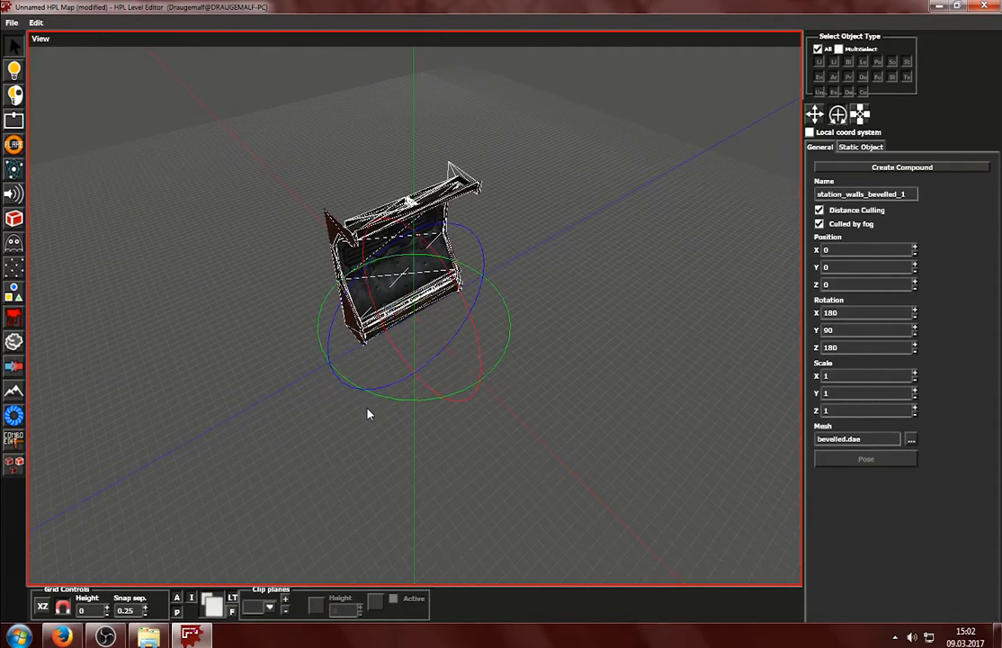
mouse_move(481, 336)
left_mouse_down()
mouse_move(495, 400)
mouse_move(453, 340)
mouse_move(434, 336)
mouse_move(472, 326)
left_mouse_up()
mouse_move(351, 303)
left_mouse_down()
mouse_move(333, 329)
mouse_move(351, 306)
left_mouse_up()
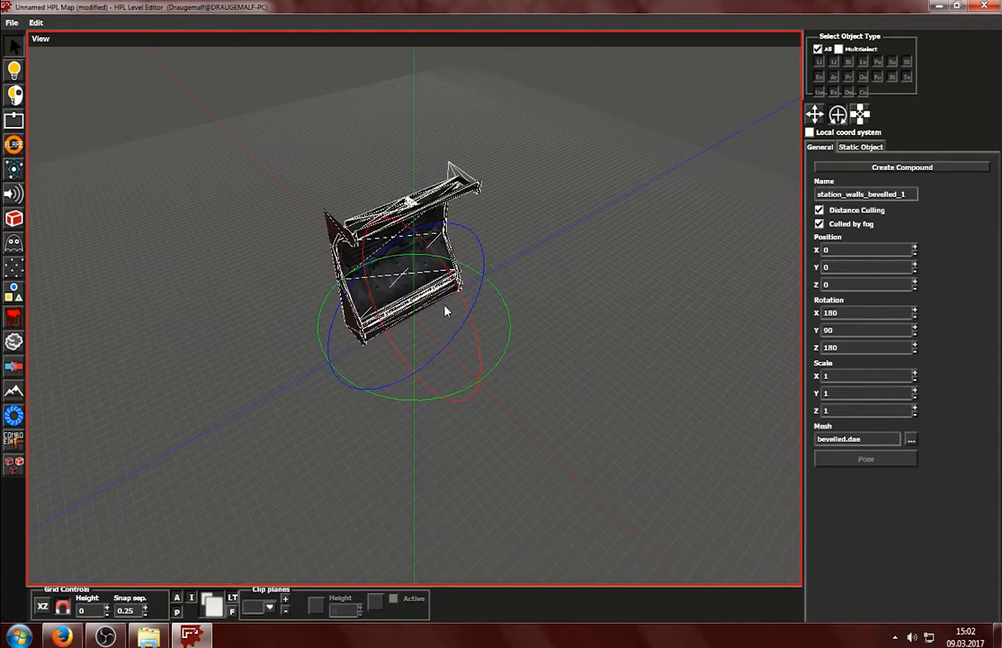
left_click(917, 327)
left_click(916, 326)
left_click(914, 334)
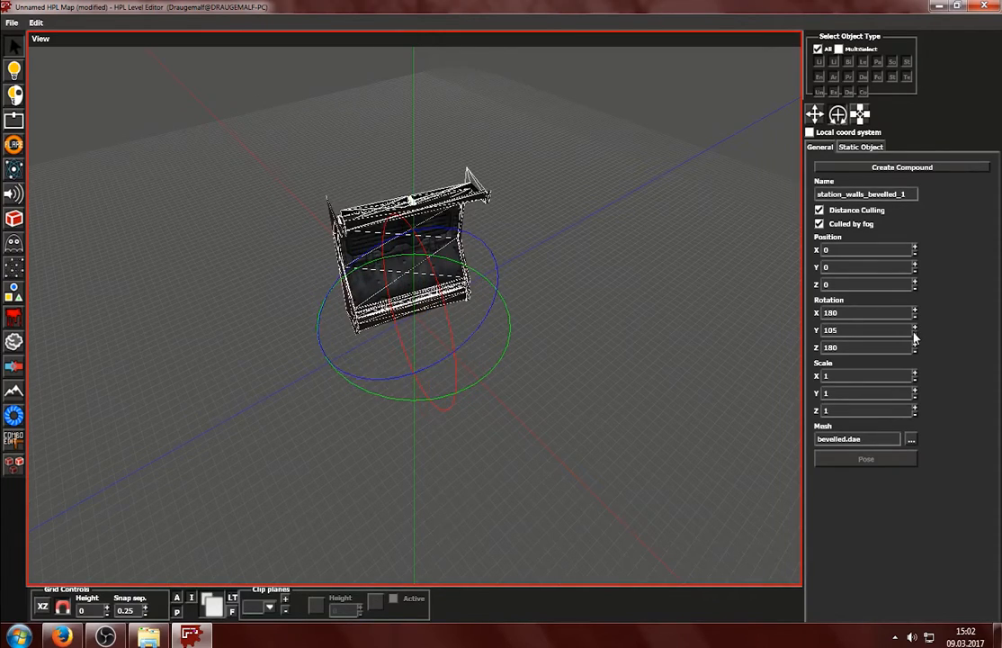
left_click(914, 333)
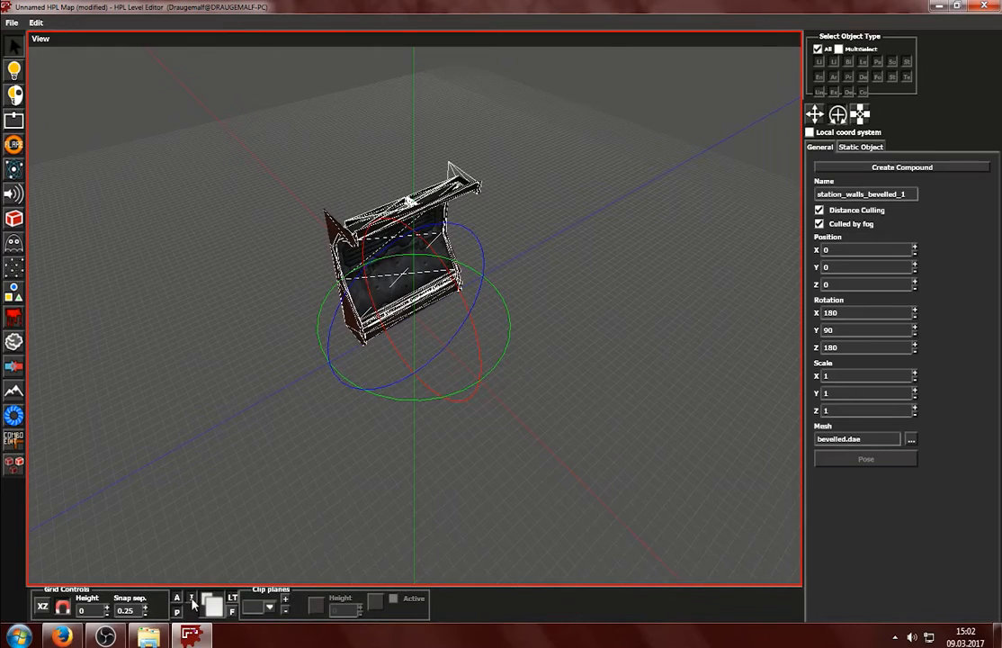
Step: Try scaling the wall to 0.75 in X and 1.25 in Z, and restore both scales to 1
key("r")
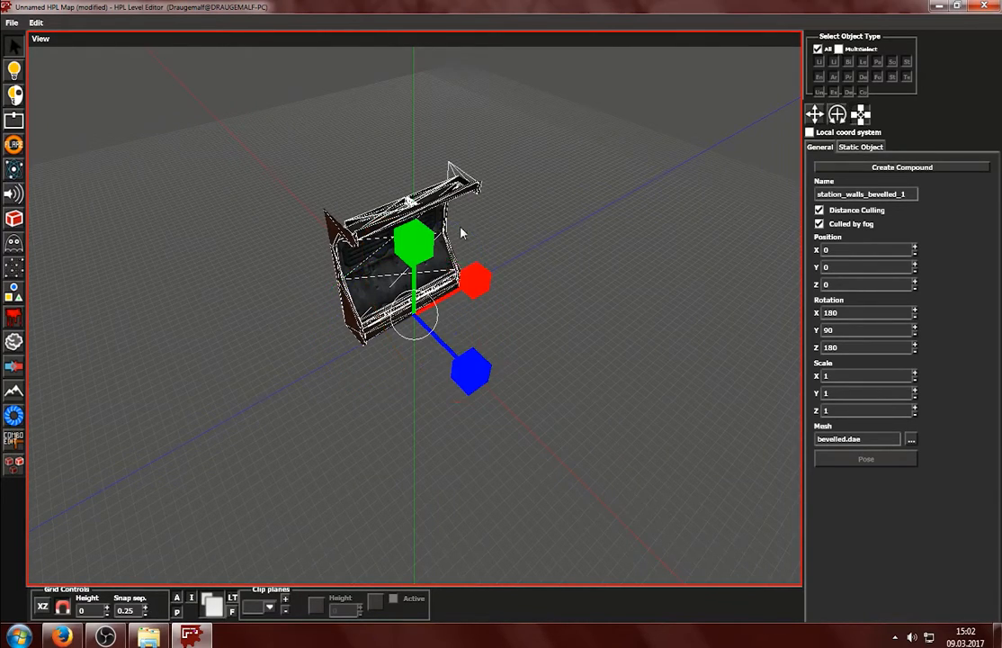
mouse_move(475, 280)
left_mouse_down()
mouse_move(513, 259)
mouse_move(467, 285)
left_mouse_up()
mouse_move(470, 371)
left_mouse_down()
mouse_move(477, 400)
mouse_move(537, 472)
mouse_move(470, 376)
left_mouse_up()
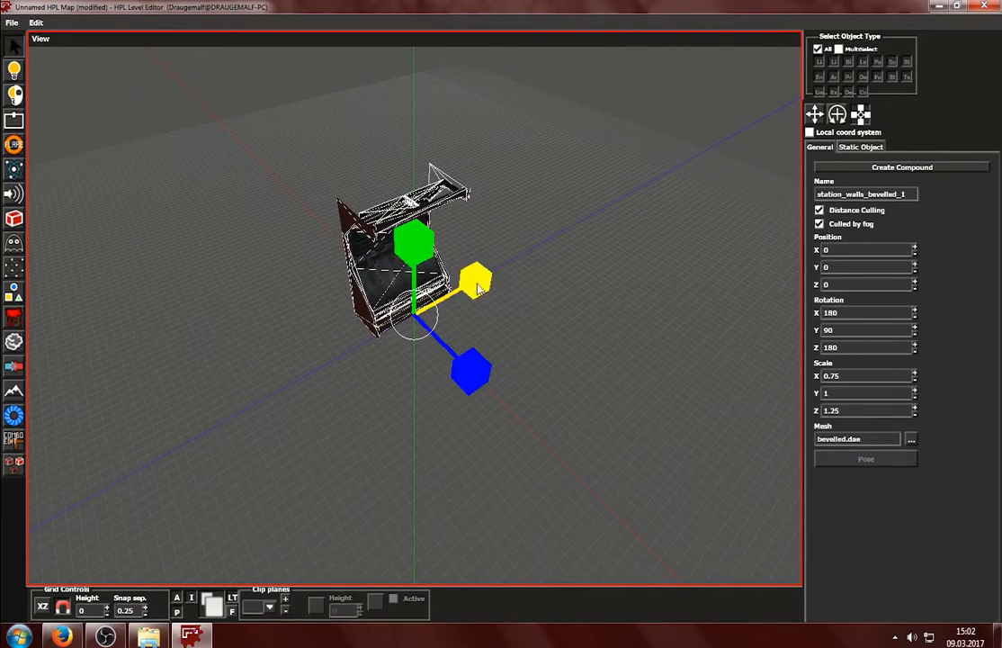
type("1")
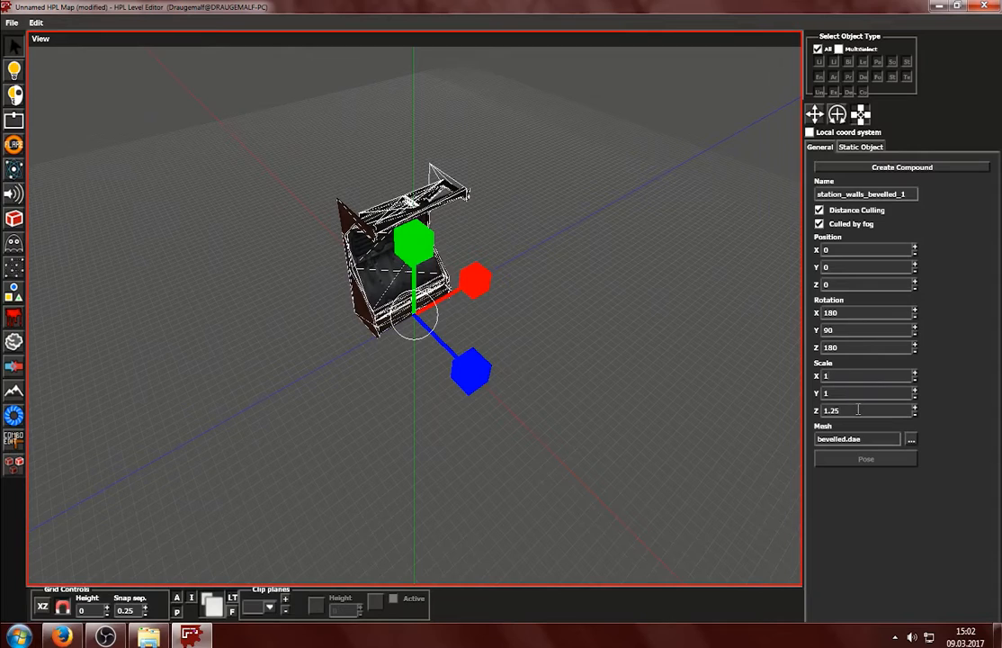
left_click_drag(856, 411, 826, 405)
type("1")
key("Return")
left_click(544, 417)
left_click(406, 288)
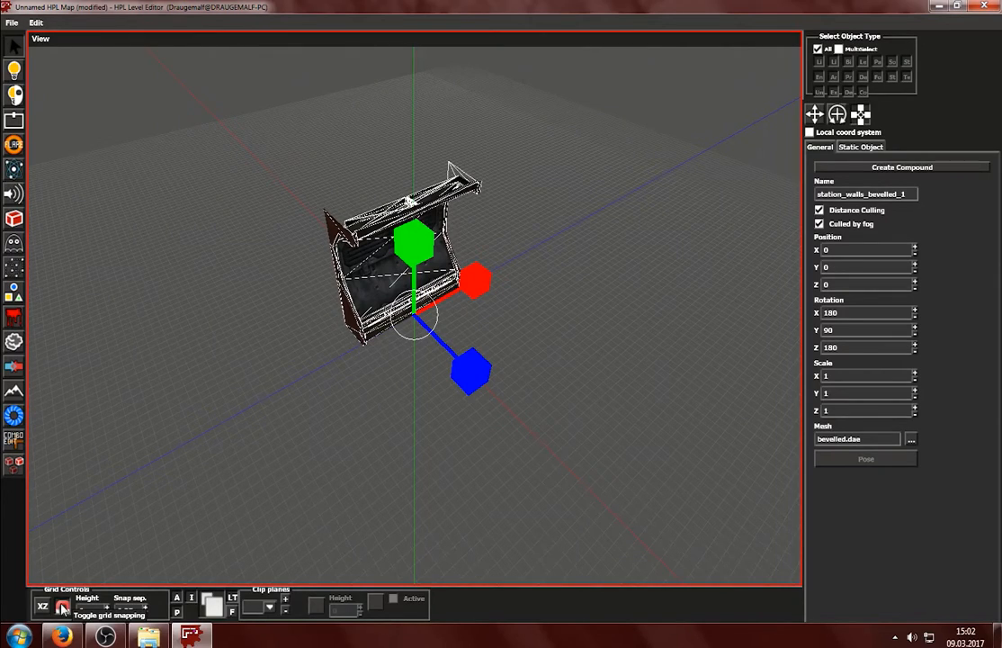
Step: With grid snapping off, move the wall to about X 0.066, Z -0.662 and rotate it to about X 178.921, Z 185.897
key("w")
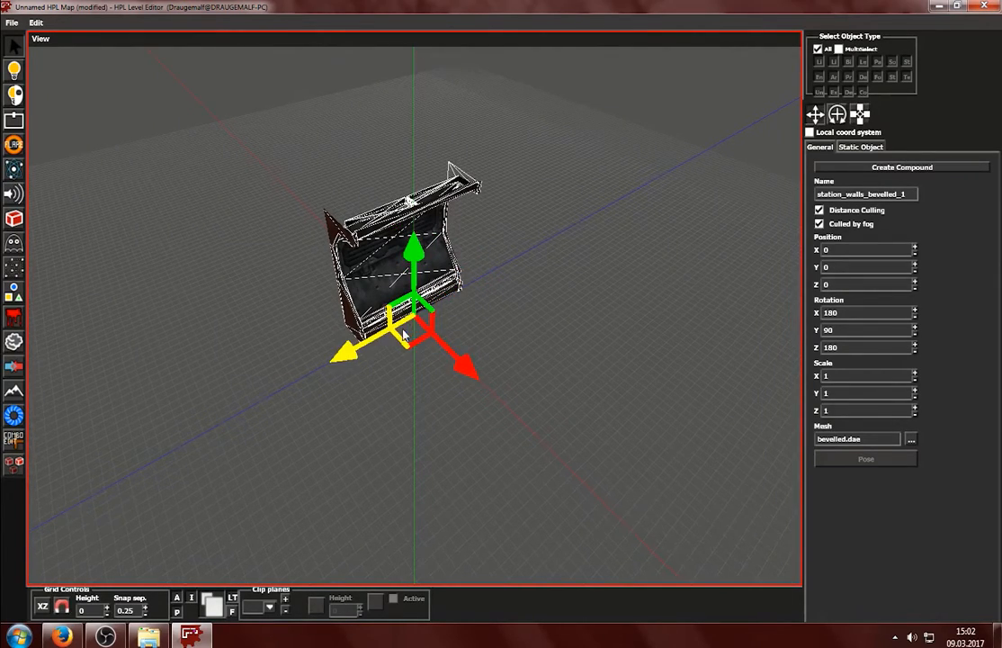
left_click_drag(383, 345, 407, 339)
mouse_move(472, 340)
left_mouse_down()
mouse_move(454, 322)
mouse_move(477, 340)
left_mouse_up()
key("e")
left_click_drag(481, 277, 509, 286)
Step: Scale the wall freely without snapping to about 1.276 in X, 0.999 in Y and 1.756 in Z
key("r")
left_click_drag(477, 351, 519, 389)
mouse_move(426, 229)
left_mouse_down()
mouse_move(427, 245)
mouse_move(426, 208)
mouse_move(427, 223)
left_mouse_up()
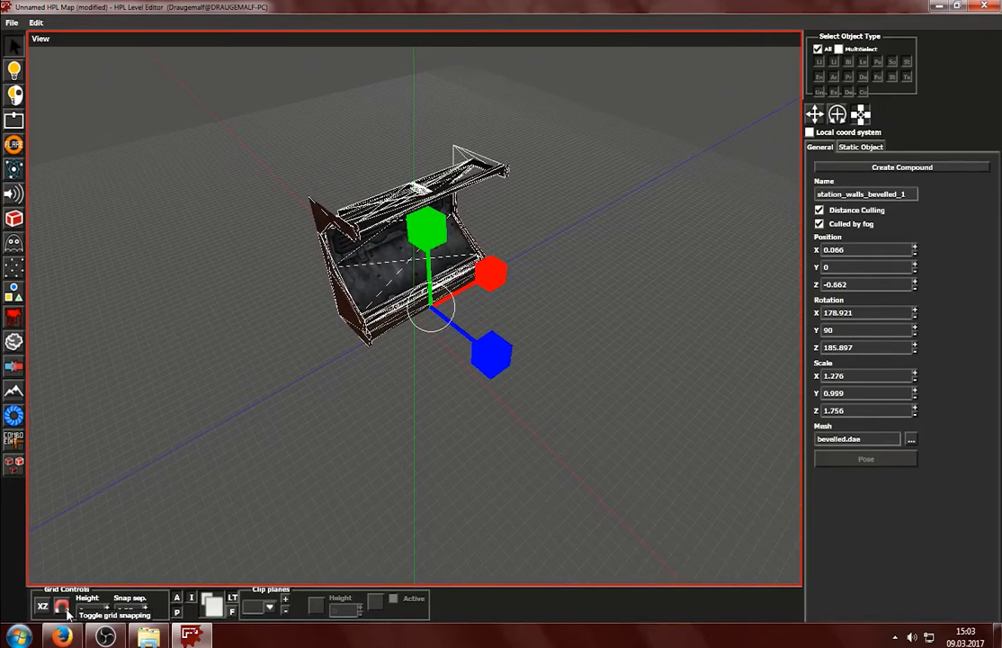
Step: Return the wall's position to the origin and its scale to 1 on all axes
key("w")
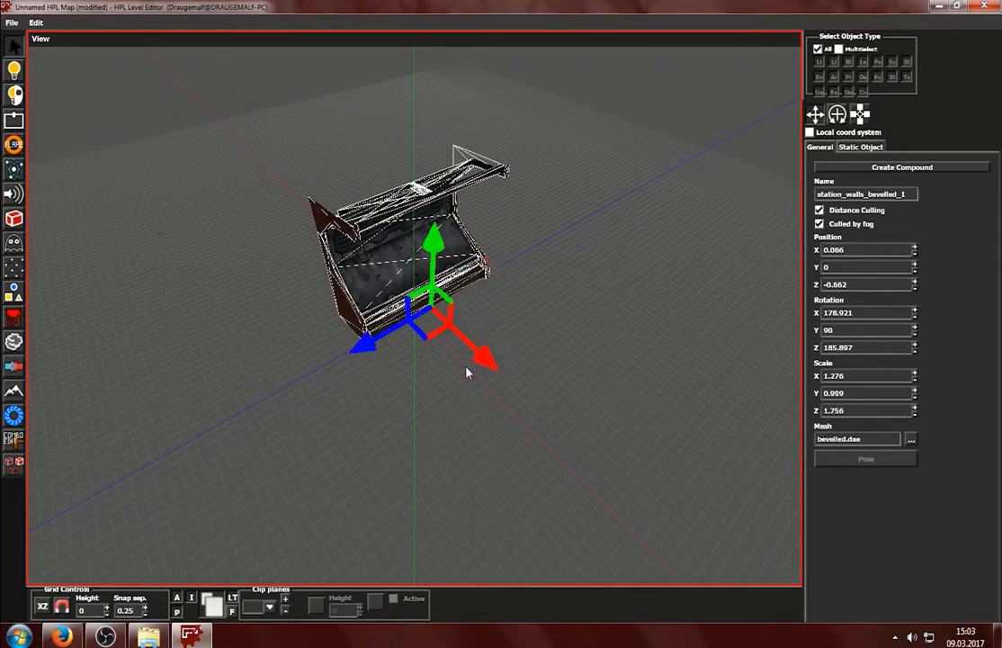
mouse_move(481, 370)
left_mouse_down()
mouse_move(467, 351)
mouse_move(483, 368)
left_mouse_up()
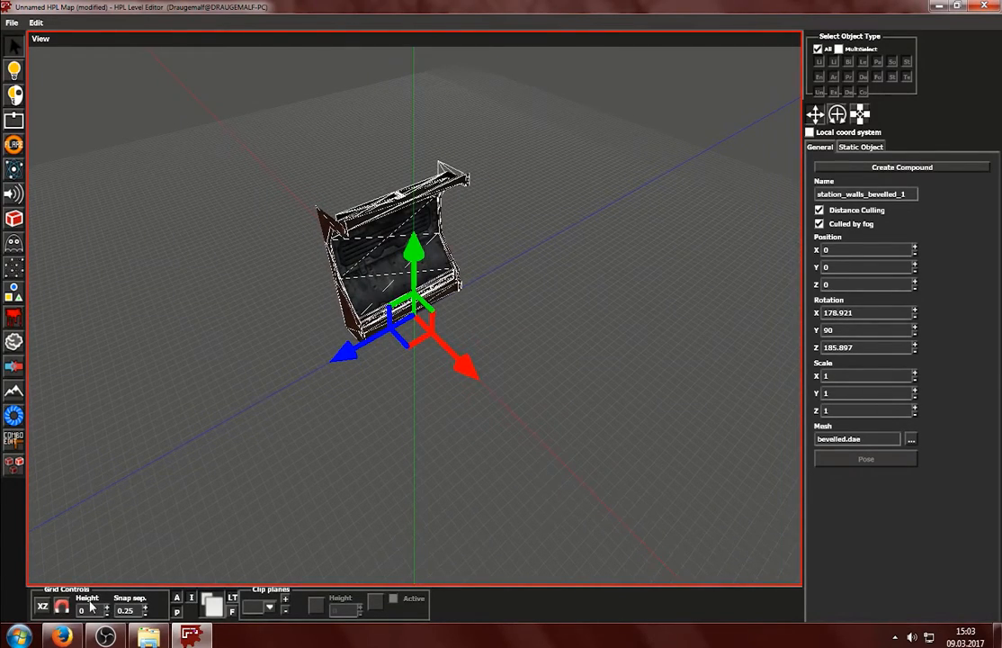
Step: Raise the grid height to 2
left_click(107, 607)
left_click(107, 607)
left_click(107, 607)
left_click(108, 606)
left_click(107, 607)
left_click(107, 606)
left_click(107, 606)
left_click(107, 607)
Step: Try placing two bevelled walls from the station walls set on the raised grid, and undo both placements
left_click(15, 219)
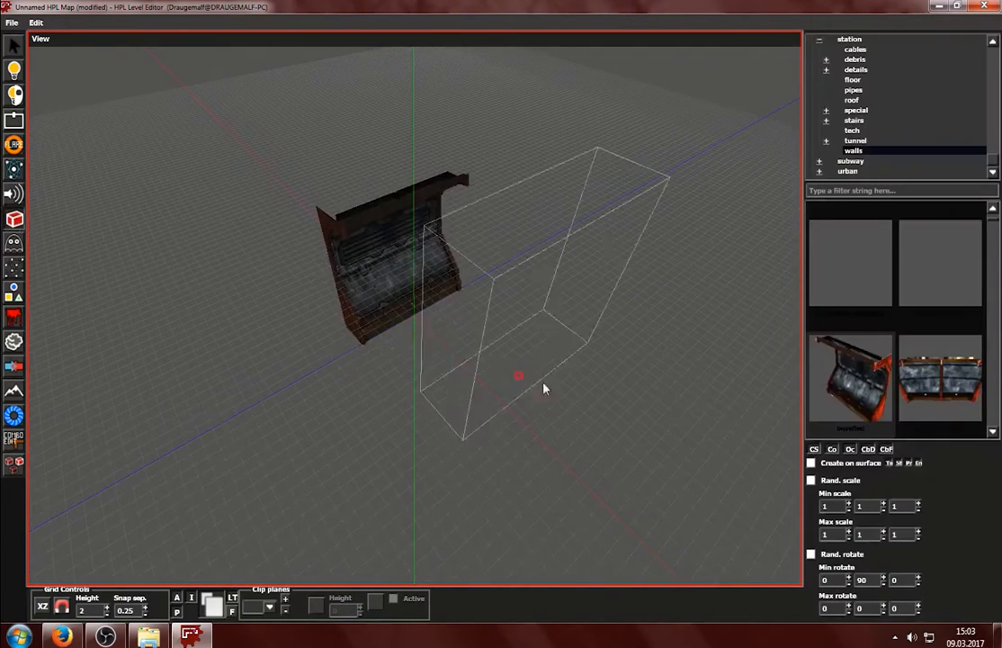
left_click(560, 295)
left_click(177, 325)
key("ctrl+z")
key("ctrl+z")
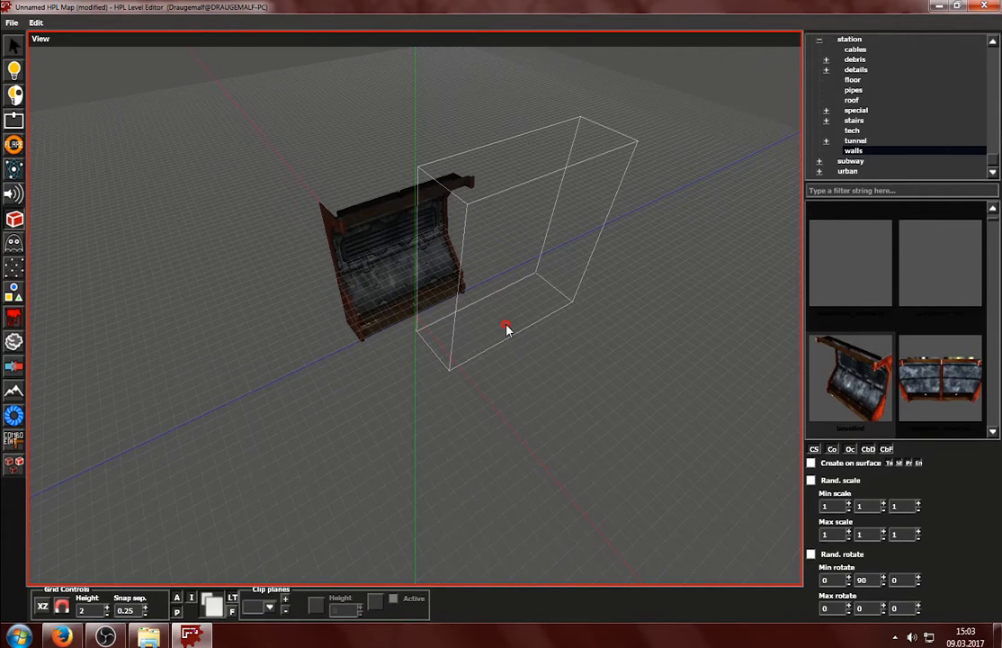
scroll(850, 315, "down", 3)
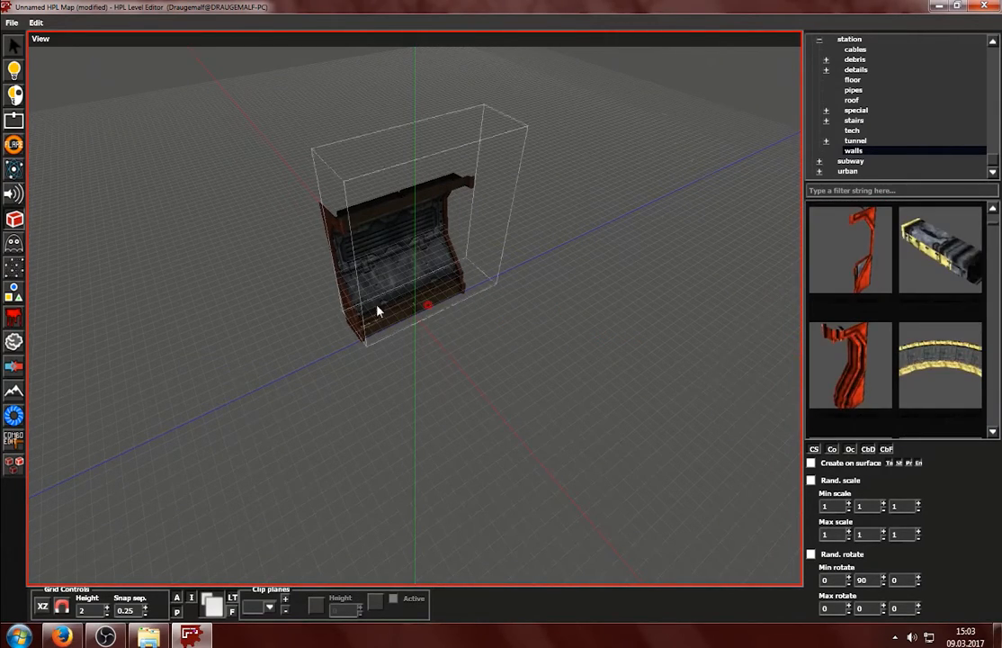
Step: Return to selection mode with the grid height at 0, and select and focus on the bevelled wall
left_click(18, 47)
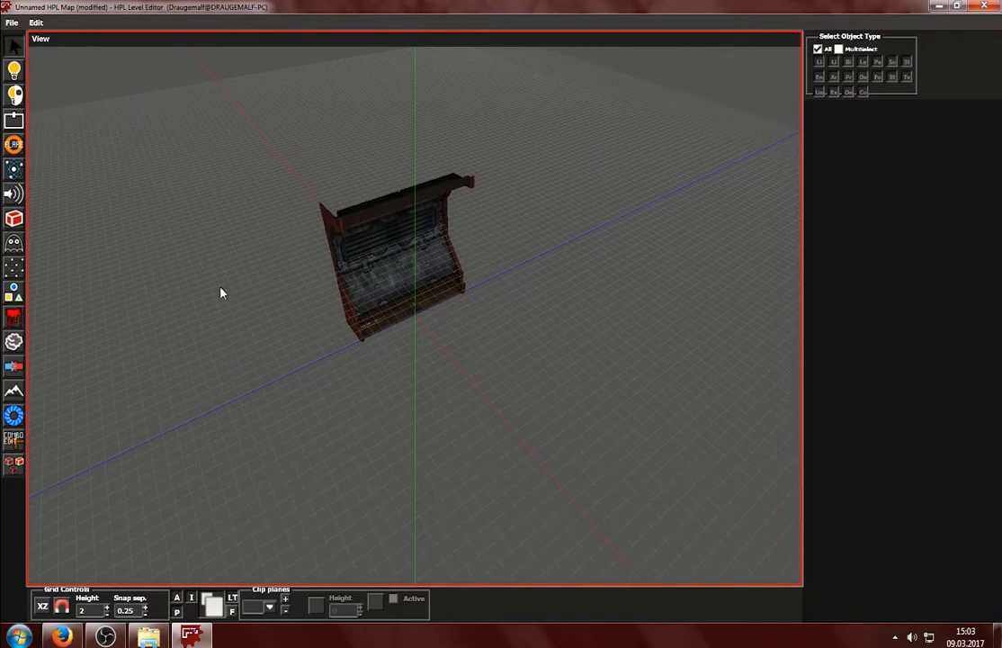
middle_click_drag(221, 294, 804, 116)
left_click(724, 161)
scroll(662, 262, "down", 3)
middle_click_drag(578, 398, 730, 193)
key("f")
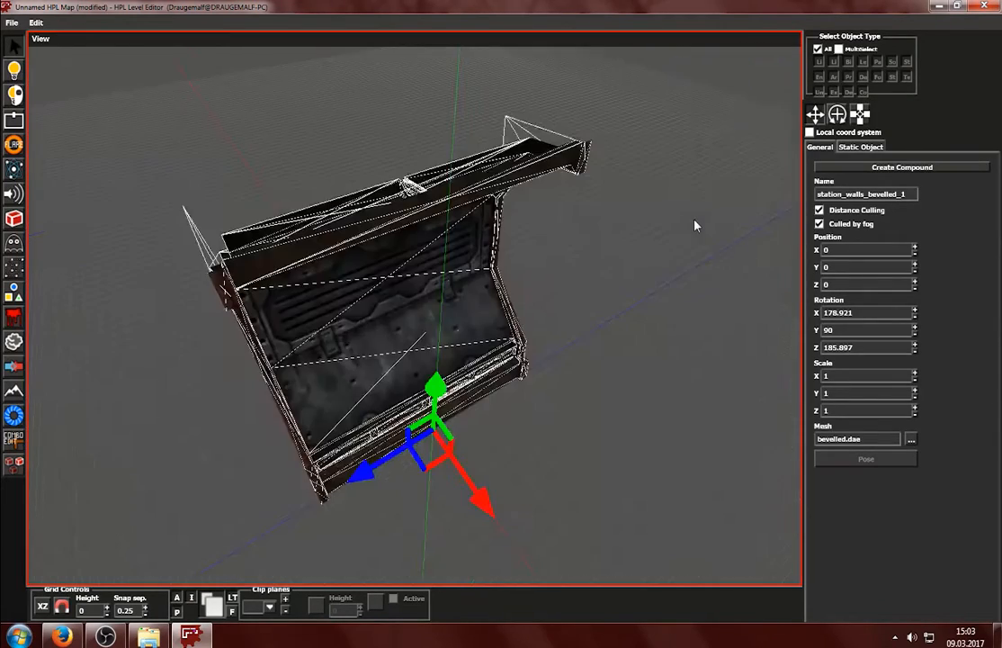
scroll(380, 498, "down", 3)
left_click_drag(438, 509, 500, 438, "alt")
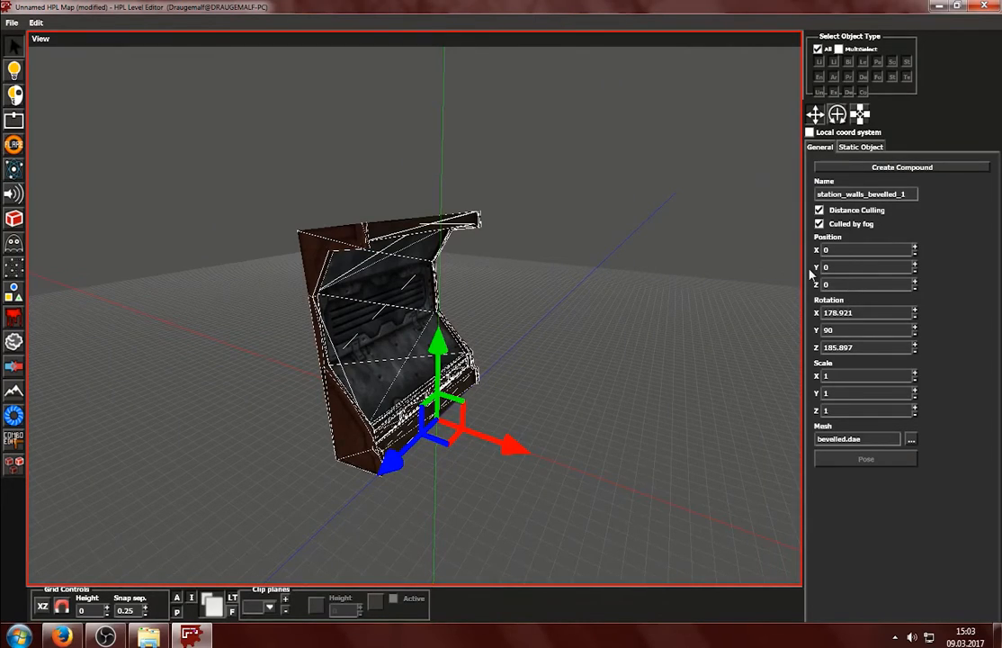
Step: Examine the wall's static object settings, and cycle the transform modes back to translation
left_click(857, 150)
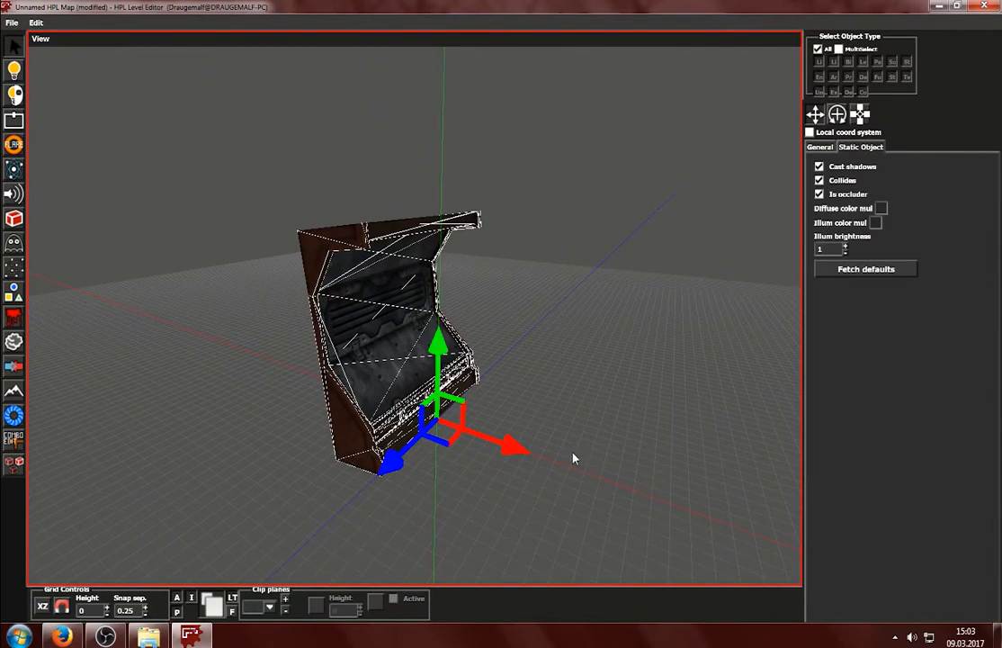
scroll(558, 423, "down", 2)
left_click_drag(550, 402, 529, 385, "alt")
scroll(470, 433, "up", 3)
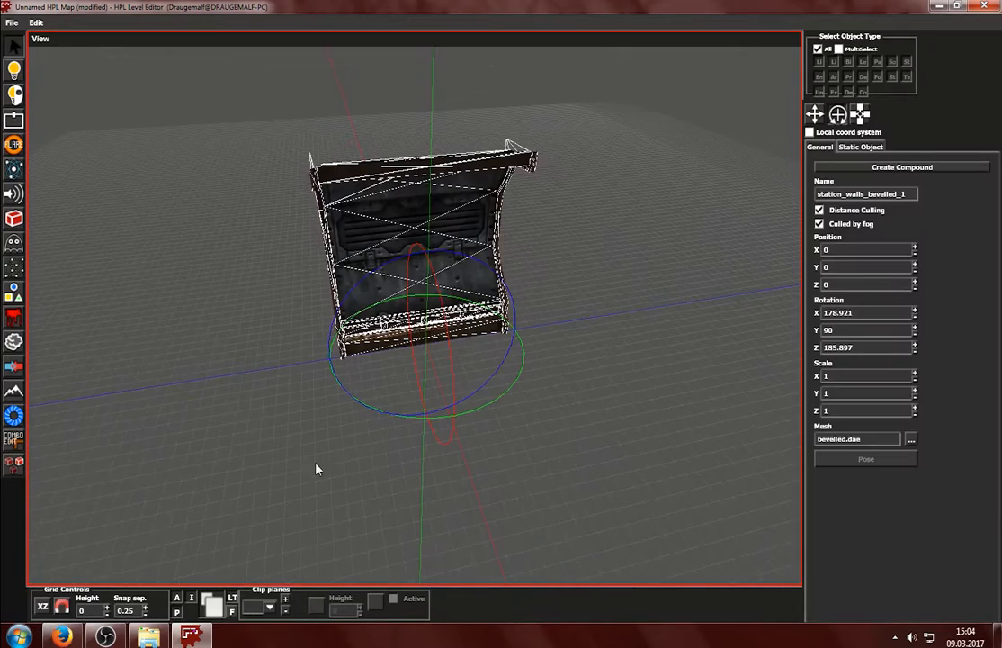
key("q")
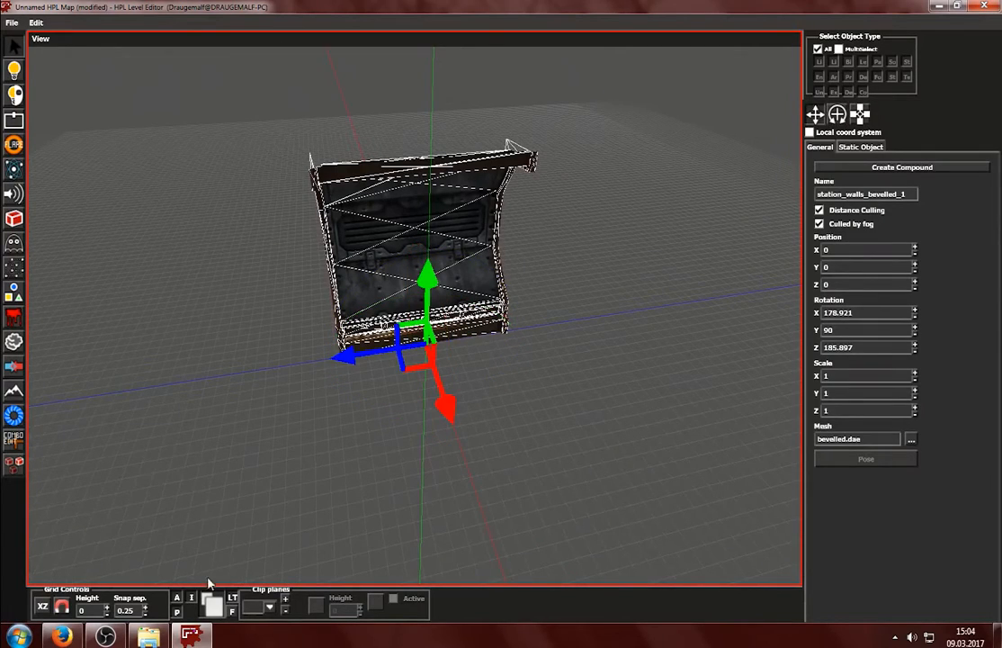
Step: Set the grid snap separation to 1 and move the wall with snapping on along the Z axis to -2
left_click(145, 607)
left_click(145, 607)
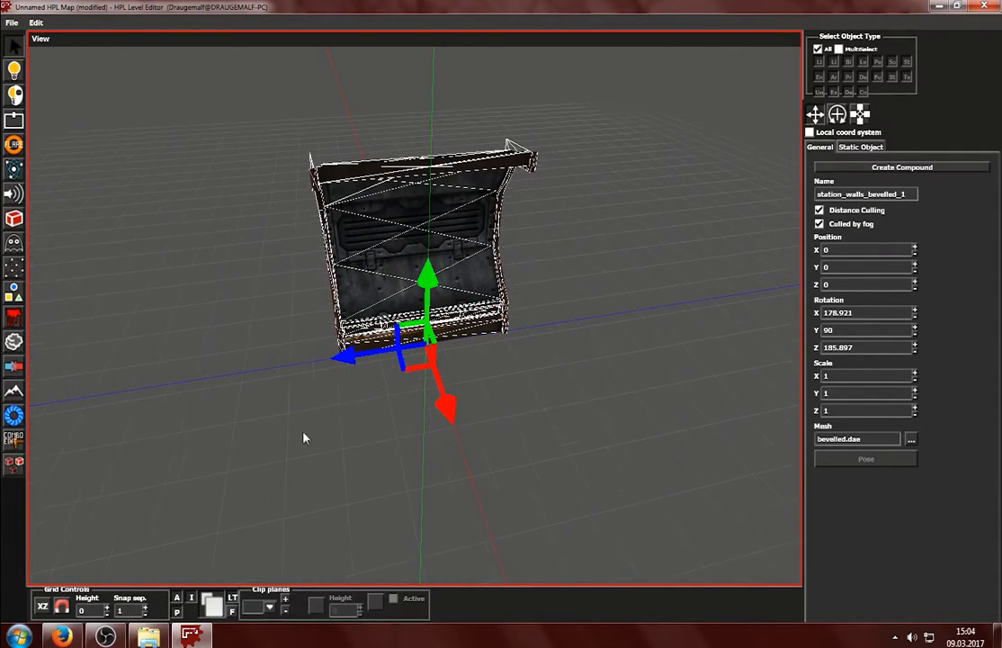
left_click_drag(366, 353, 270, 363)
key("ctrl+z")
left_click_drag(333, 357, 464, 366)
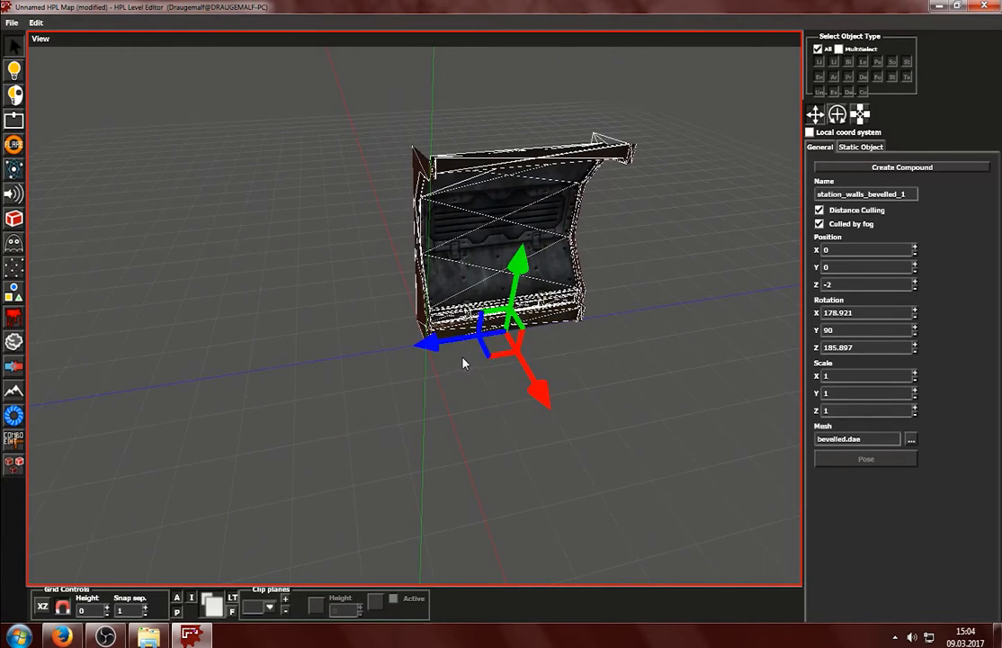
Step: Start saving the map and create a new folder named testmap inside the mods directory
key("ctrl+s")
left_click(662, 473)
key("ctrl+s")
scroll(558, 401, "down", 6)
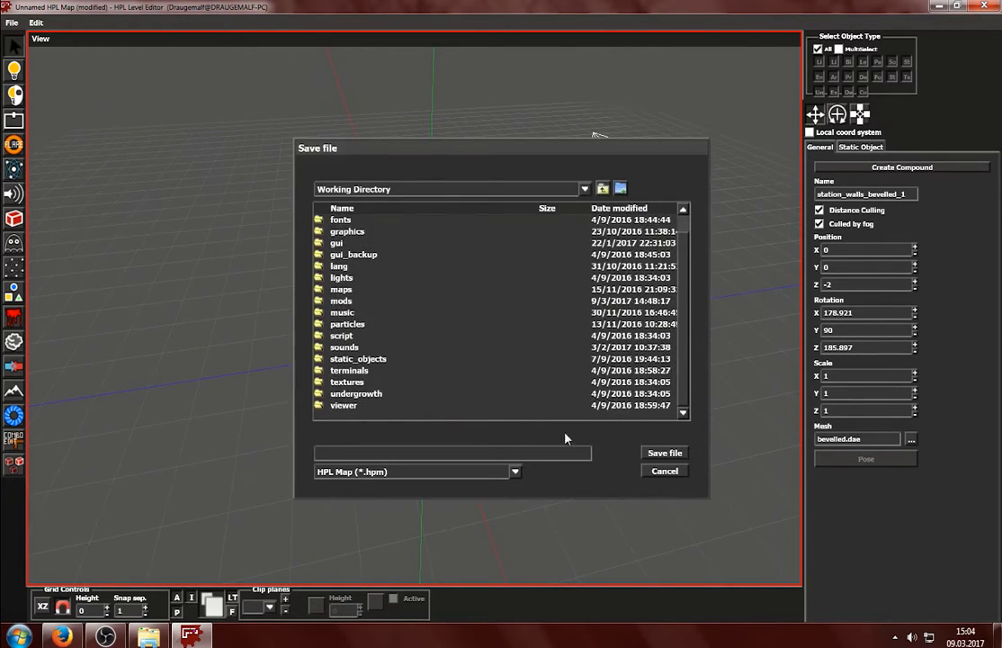
double_click(396, 304)
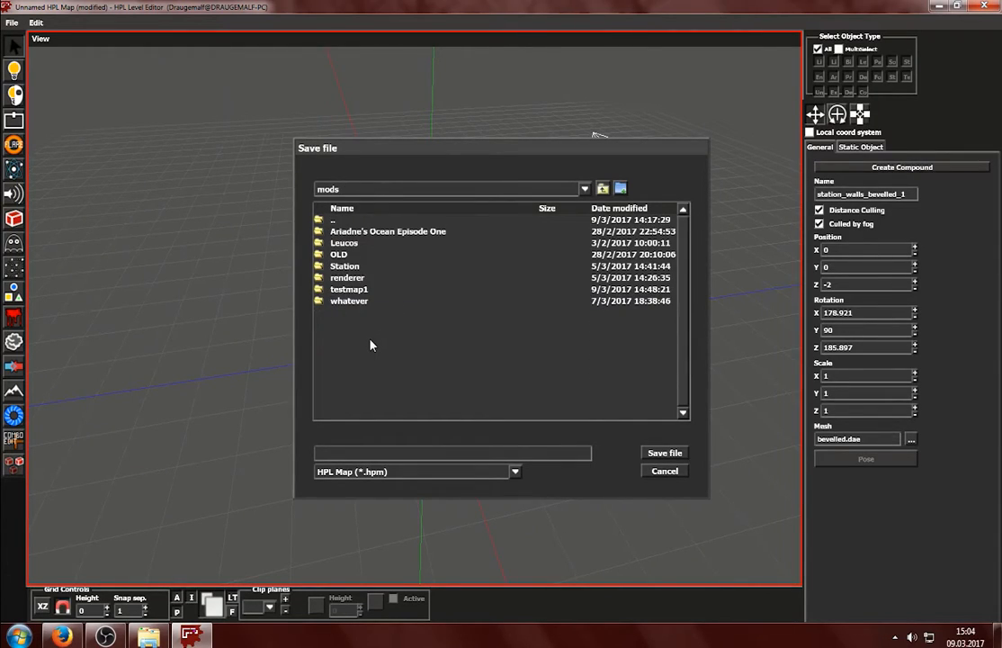
left_click(620, 188)
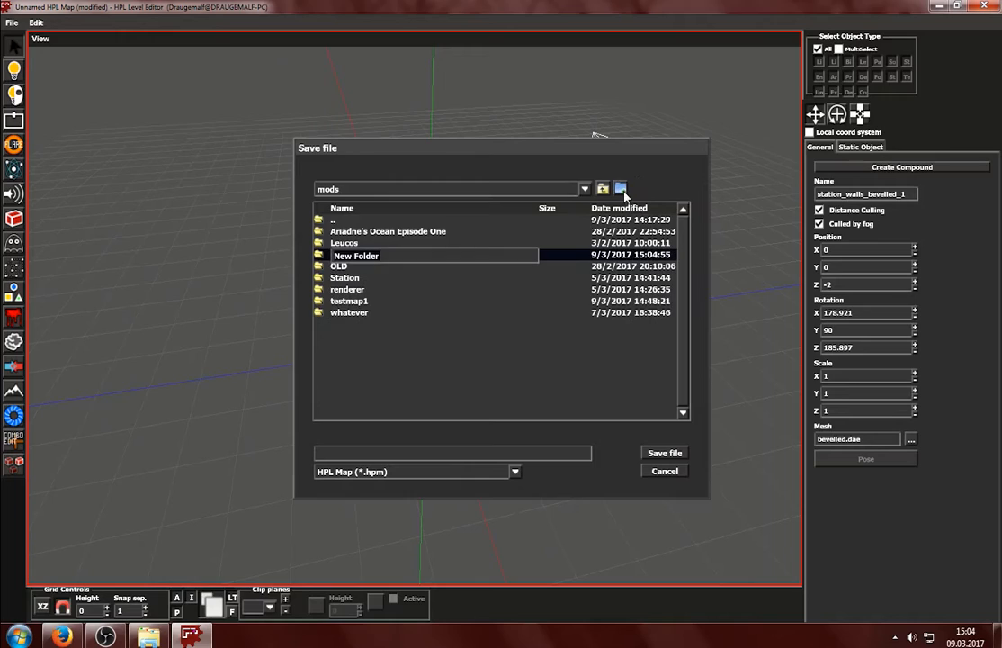
type("testmap")
key("Return")
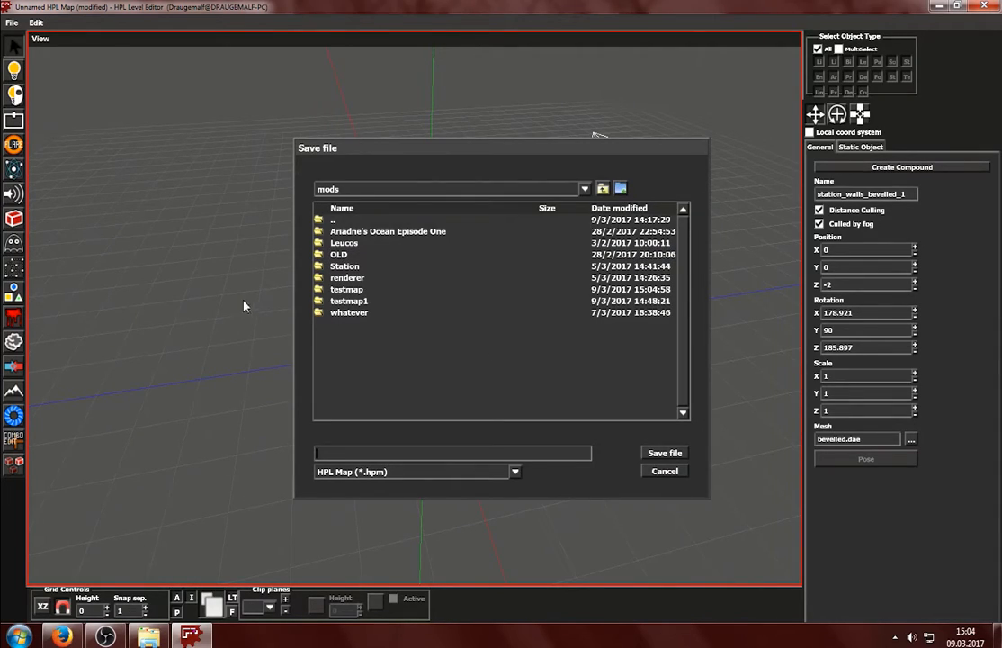
Step: Save the map as testmap inside the new testmap folder
double_click(478, 291)
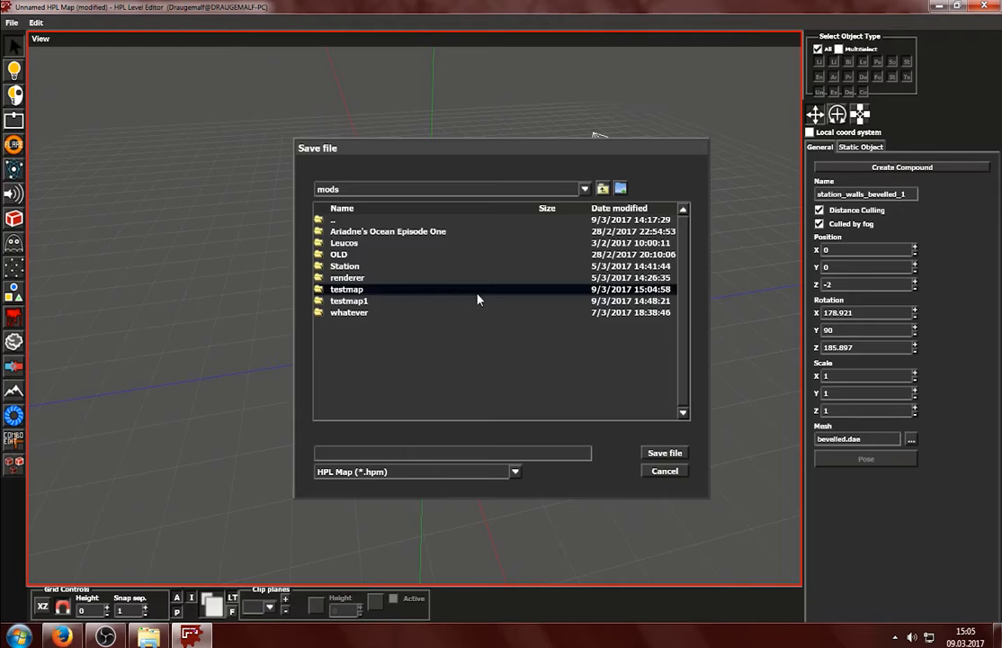
left_click(374, 452)
type("testmap")
key("Return")
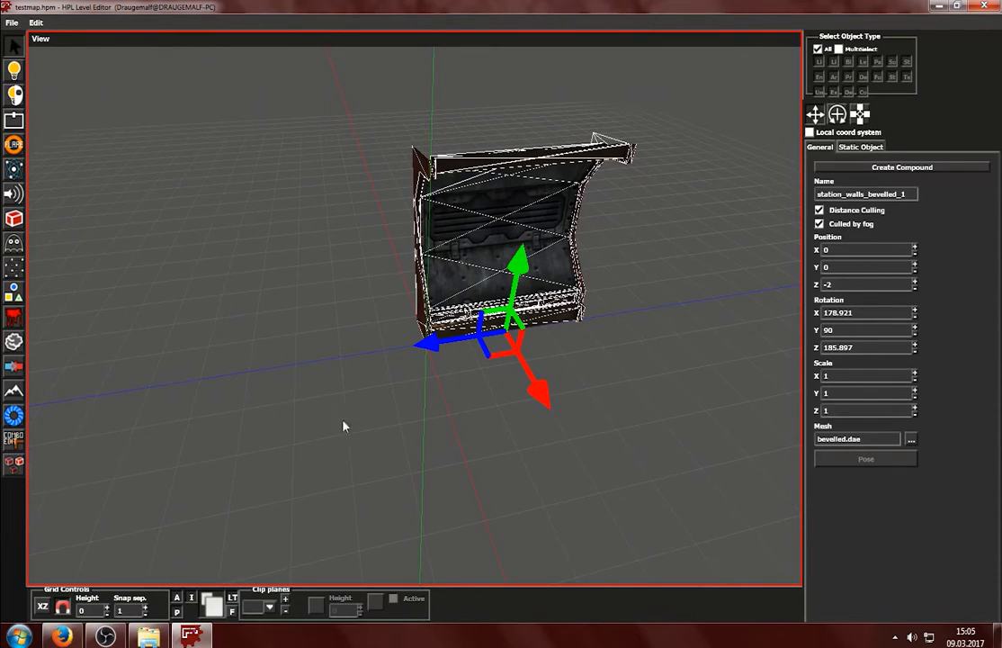
Step: Duplicate the bevelled wall and move the copy along the Z axis to 2, beside the original
left_click(380, 416)
left_click(512, 268)
key("ctrl+d")
left_click_drag(455, 344, 293, 356)
left_click(452, 395)
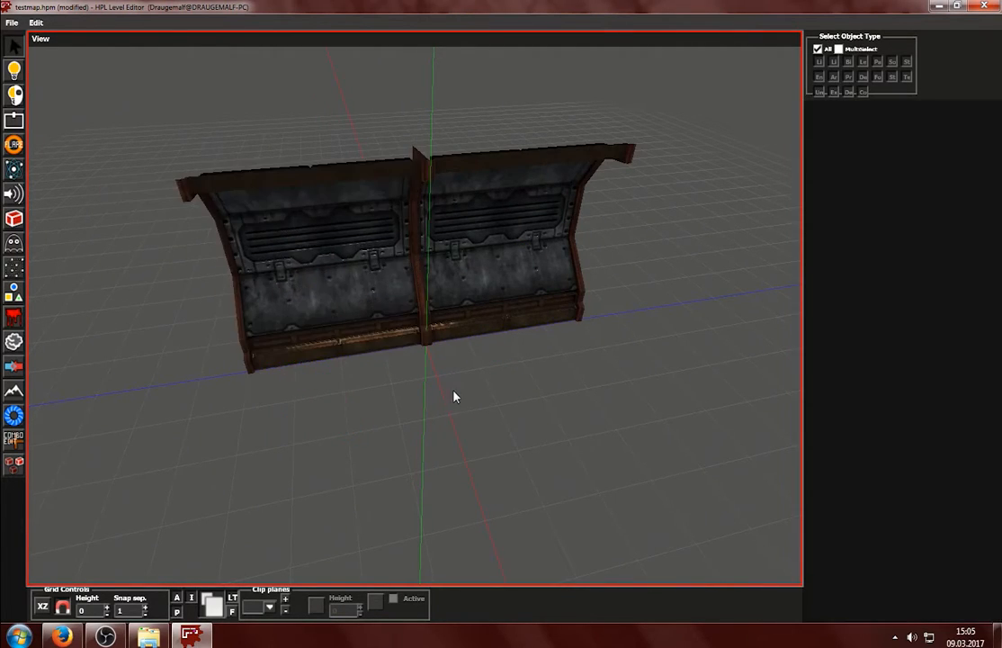
Step: Inspect the seam between the two adjoining walls from several angles, and reselect the duplicated wall
right_click_drag(451, 395, 441, 424, "alt")
left_click_drag(441, 428, 358, 359, "alt")
left_click(355, 347)
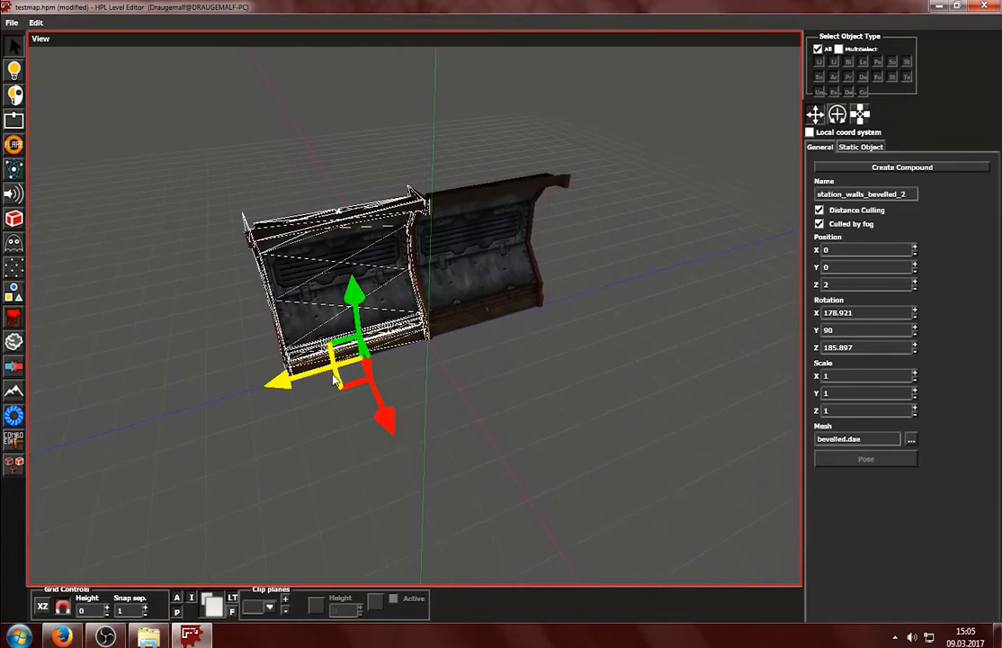
left_click_drag(283, 385, 297, 405)
left_click(599, 444)
left_click_drag(599, 443, 387, 361, "alt")
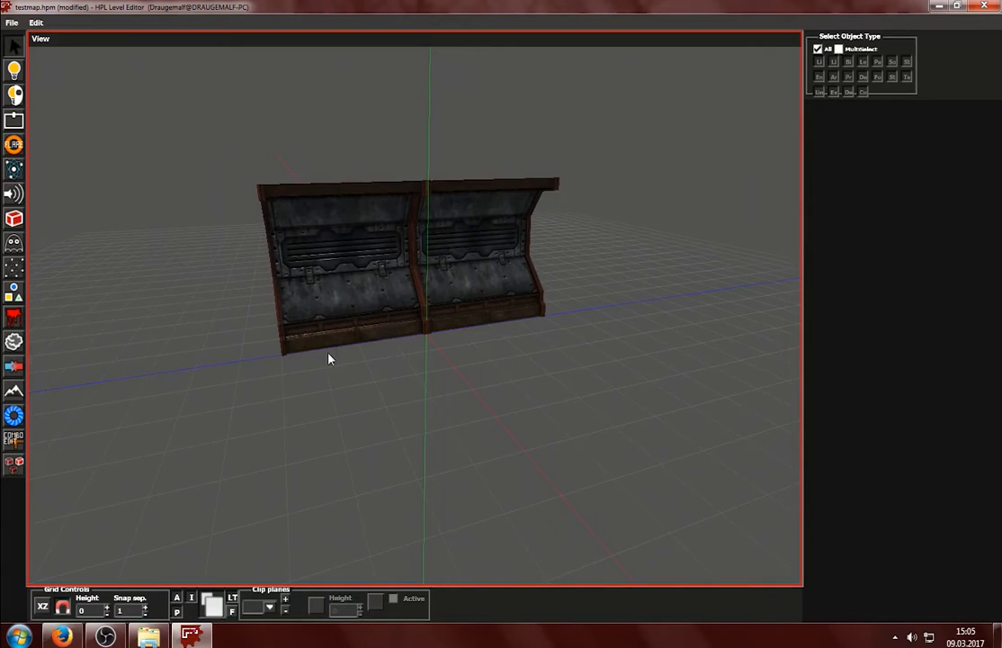
left_click(290, 307)
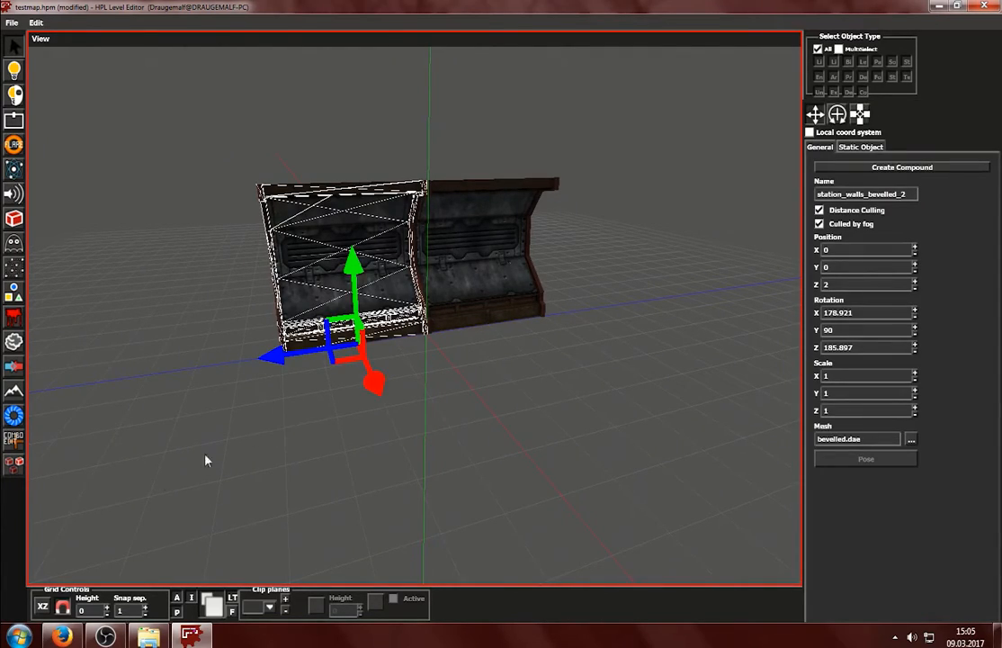
Step: Save the map, and duplicate the selected bevelled wall with the copy placed at 6 on the Z axis, extending the row
key("ctrl+s")
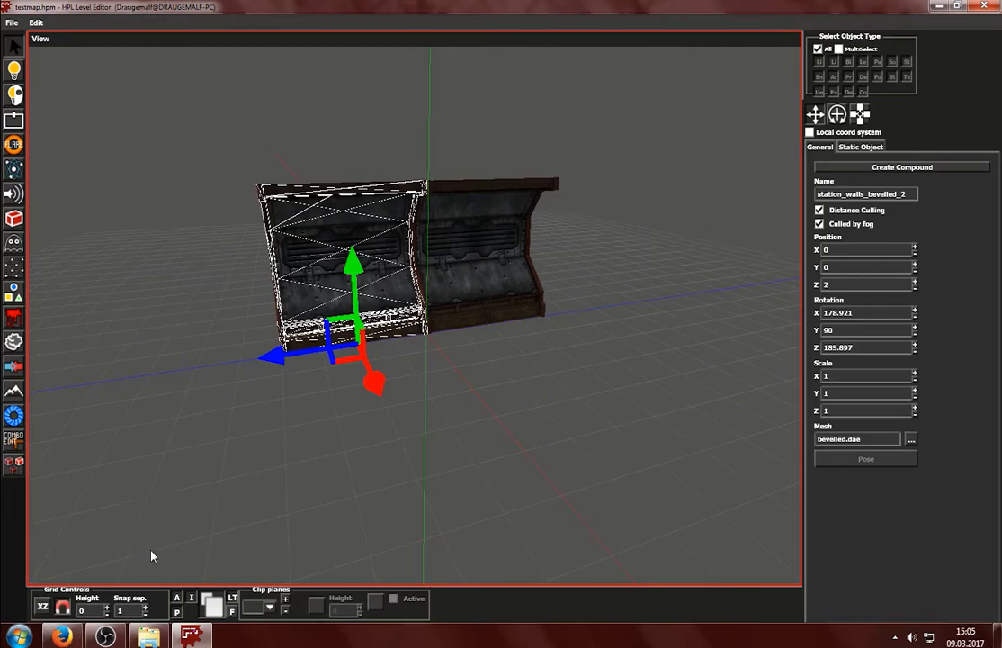
key("ctrl+d")
left_click(145, 613)
left_click_drag(288, 356, 117, 377)
left_click_drag(147, 447, 135, 504, "alt")
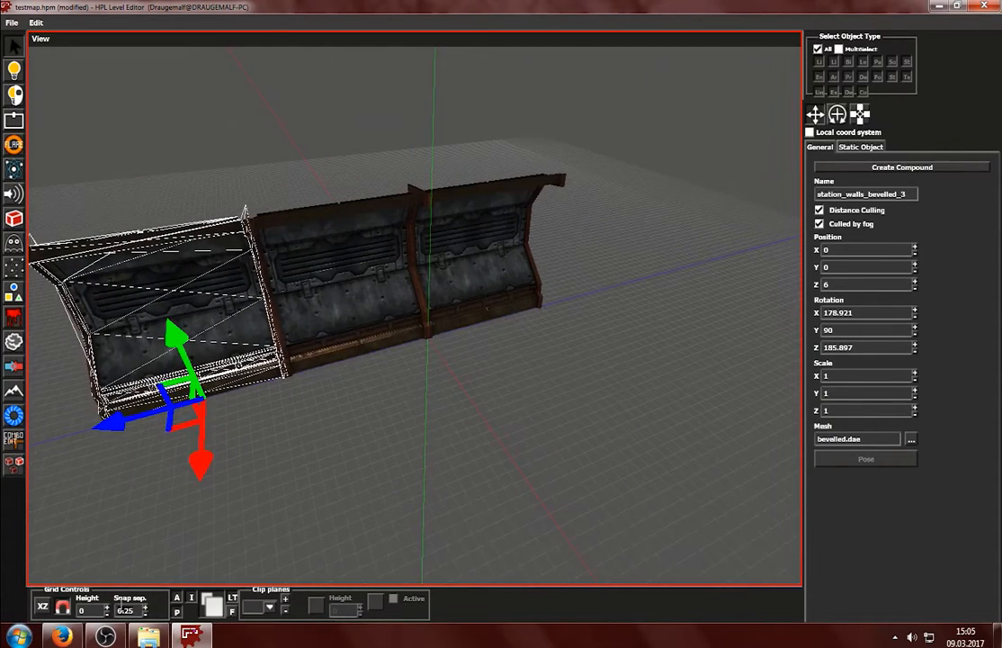
Step: Set the grid snap separation to 0.125 and nudge the third wall along the Z axis in that increment
type("1")
key("Return")
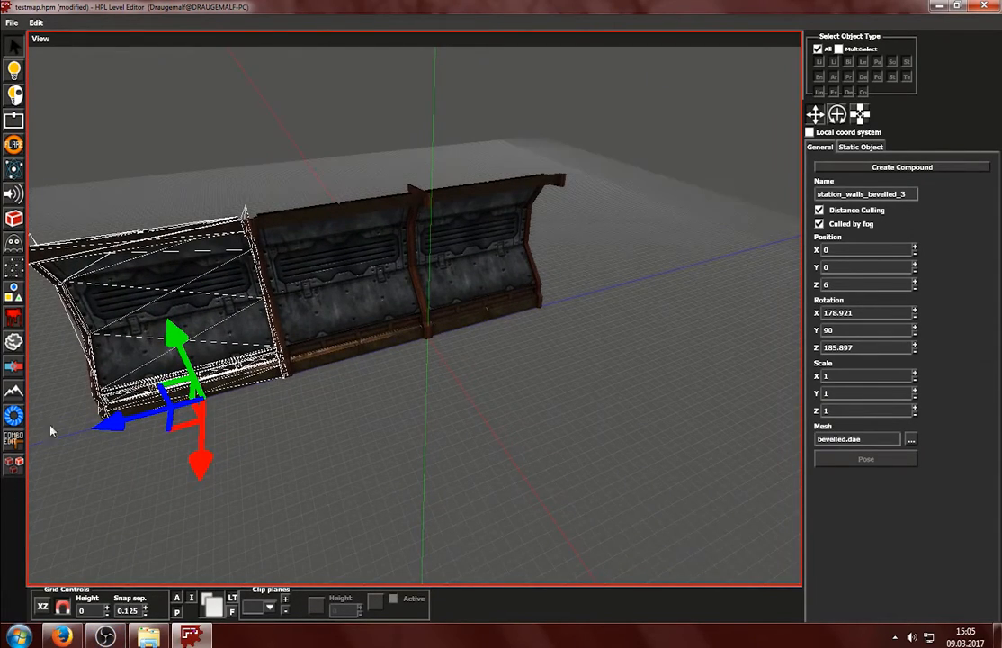
left_click_drag(131, 427, 105, 424)
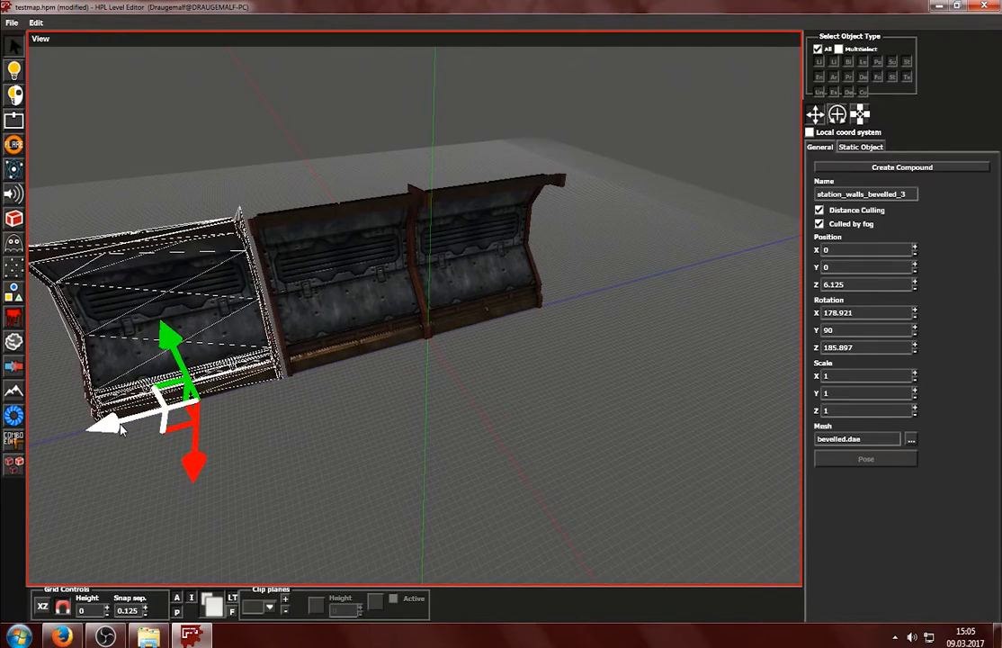
Step: Examine the seams between the three adjoining walls from close up and from several angles
left_click(288, 450)
middle_click_drag(288, 449, 687, 387, "alt")
scroll(691, 365, "up", 3)
middle_click_drag(696, 345, 487, 435, "alt")
left_click(487, 435)
left_click_drag(487, 434, 391, 431, "alt")
middle_click_drag(391, 432, 515, 402, "alt")
scroll(515, 402, "up", 2)
left_click_drag(514, 402, 468, 433, "alt")
mouse_move(281, 457)
left_mouse_down()
mouse_move(260, 453)
mouse_move(282, 459)
left_mouse_up()
left_click(239, 494)
scroll(239, 494, "down", 3)
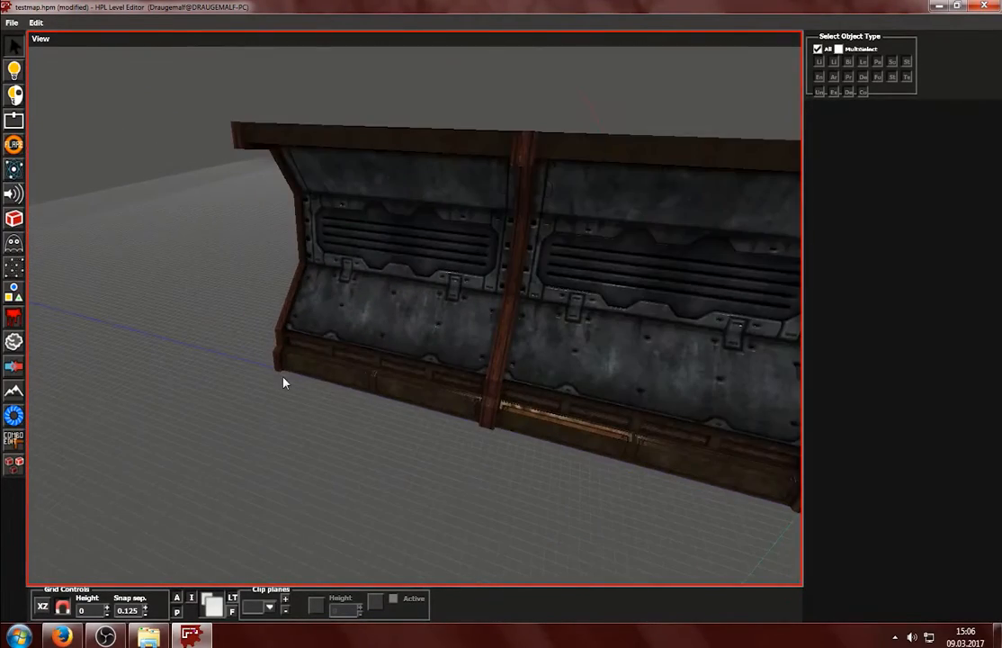
scroll(192, 466, "down", 2)
left_click_drag(194, 465, 519, 407, "alt")
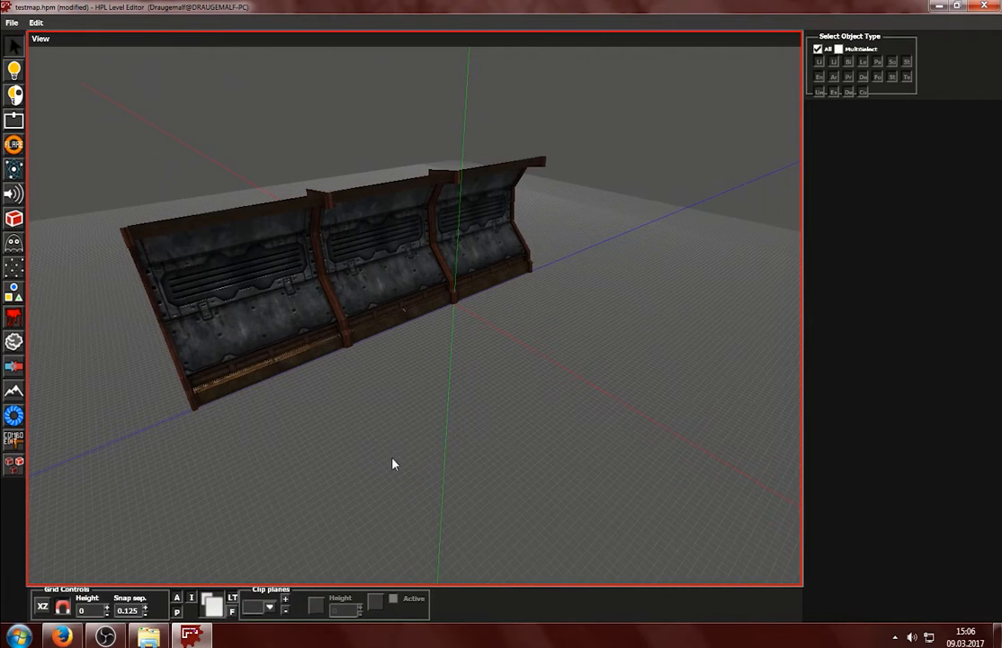
Step: Select all three walls, save the map, and duplicate the walls with the copies raised 4 along the Y axis
left_click(378, 310)
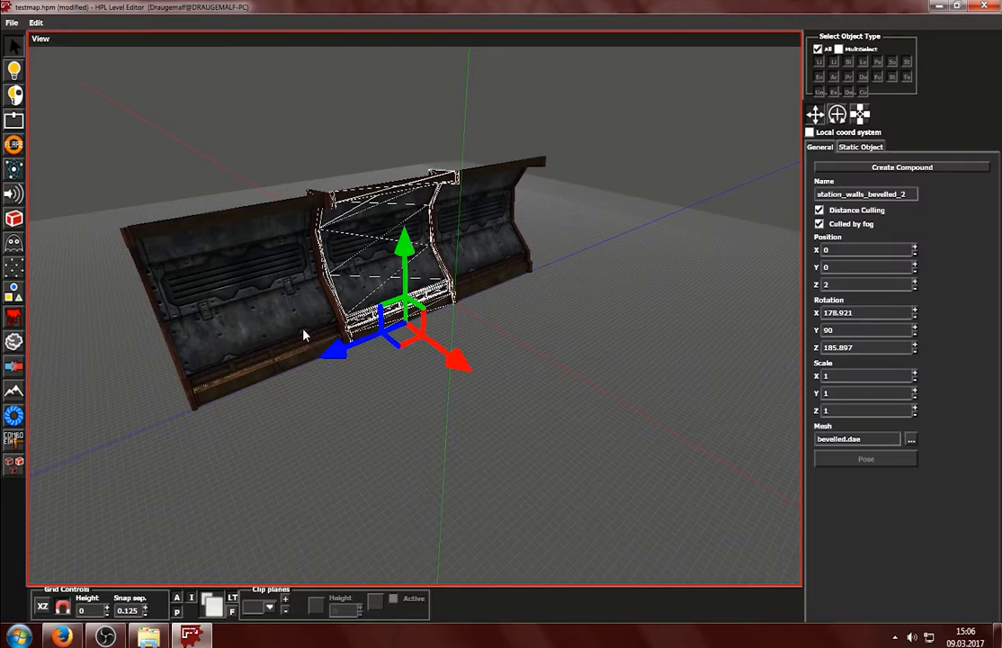
left_click(314, 321)
left_click(355, 286, "ctrl")
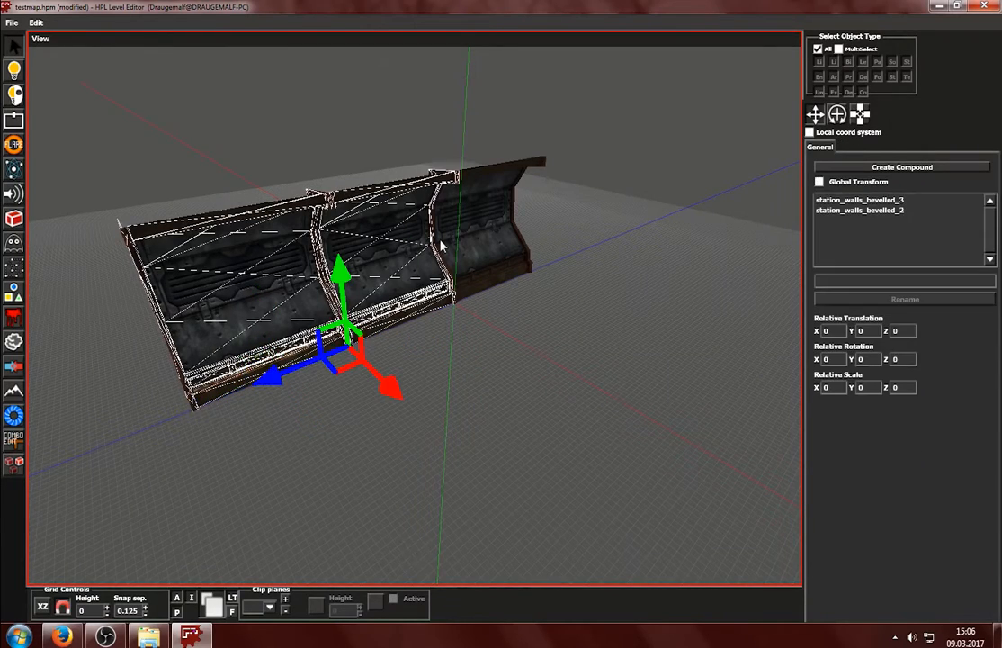
left_click(446, 243, "ctrl")
key("ctrl+s")
key("ctrl+d")
left_click_drag(401, 281, 462, 130)
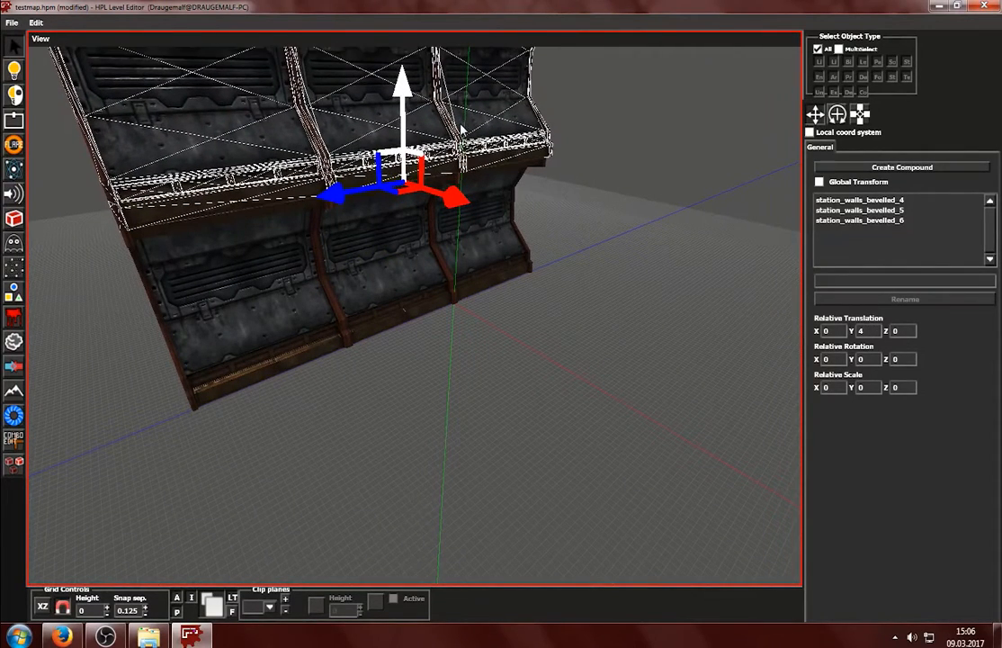
Step: Select the three upper walls and nudge them slightly in the negative X direction to line up with the lower row
left_click(490, 309)
left_click_drag(490, 309, 439, 331, "alt")
left_click(315, 121)
left_click(416, 147, "ctrl")
mouse_move(470, 177)
left_mouse_down()
mouse_move(457, 181)
mouse_move(470, 178)
left_mouse_up()
left_click(510, 306)
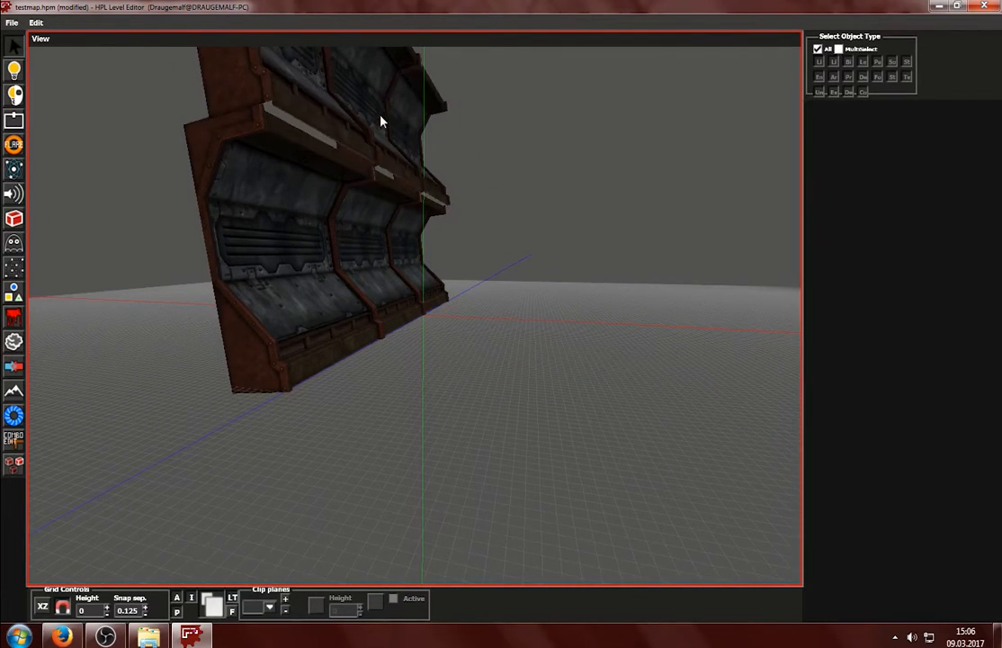
left_click(380, 119)
left_click(327, 119, "ctrl")
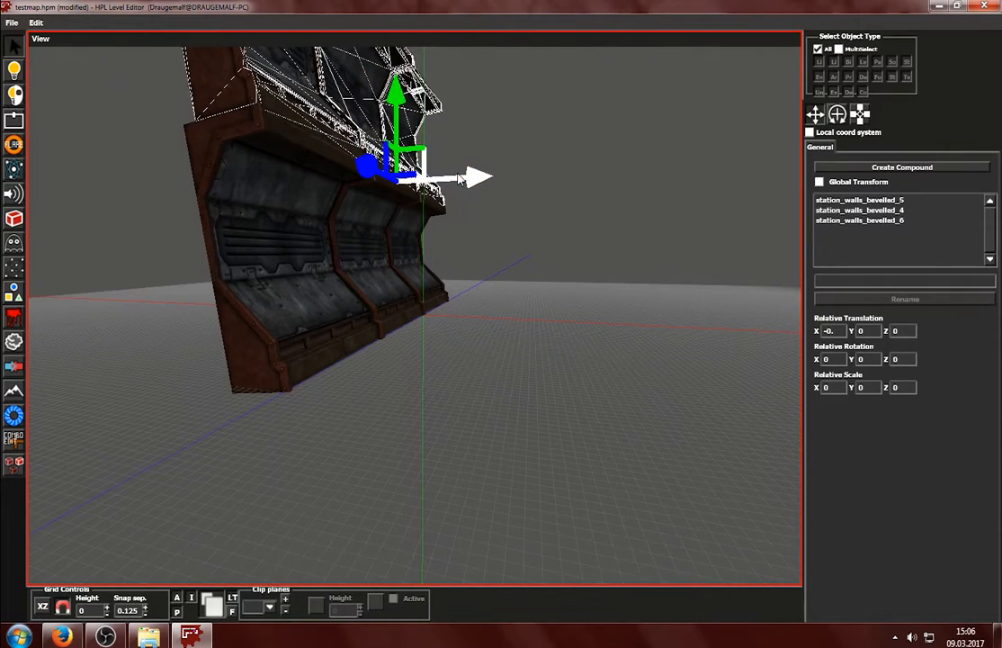
left_click(509, 340)
left_click_drag(509, 340, 425, 376, "alt")
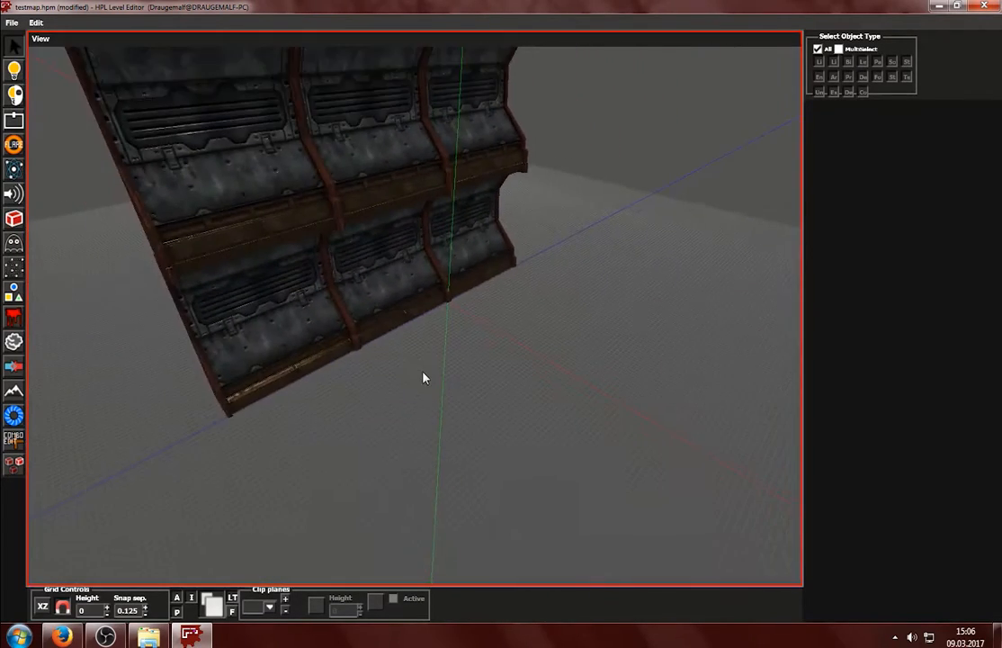
Step: Add a clip plane, orient it to XZ and raise its height to 2.5 to hide the upper walls
left_click(287, 602)
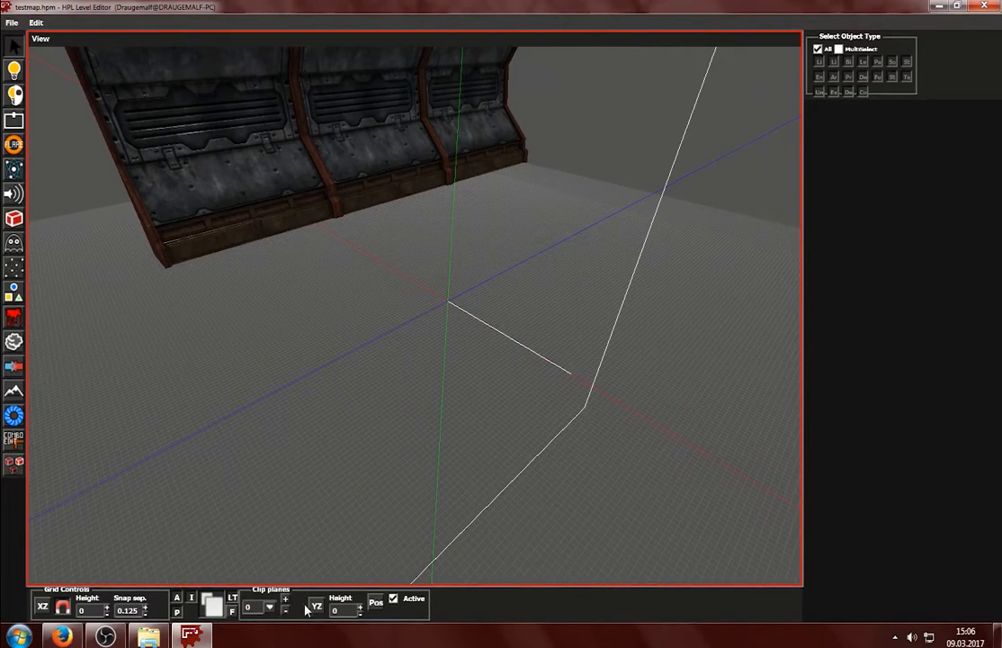
left_click(316, 608)
scroll(345, 367, "down", 2)
scroll(356, 541, "up", 1)
left_click(359, 607)
left_click(359, 607)
left_click(359, 608)
left_click(359, 608)
left_click(359, 607)
left_click(359, 608)
left_click(359, 607)
left_click(360, 607)
left_click(360, 608)
left_click(359, 608)
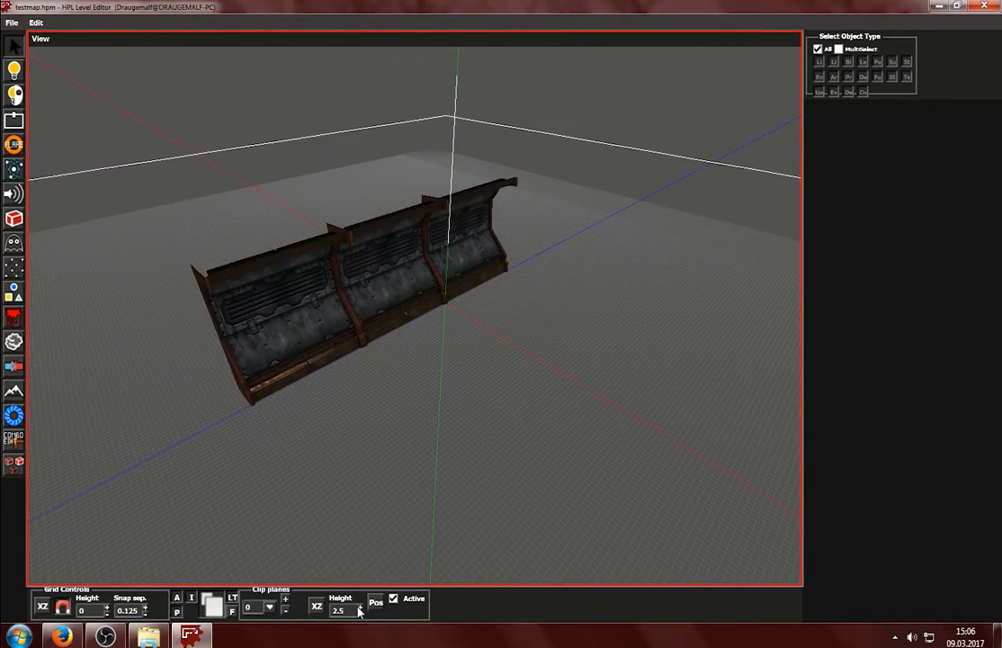
Step: Turn the clip plane off and on again, and remove it
left_click(394, 601)
left_click(394, 601)
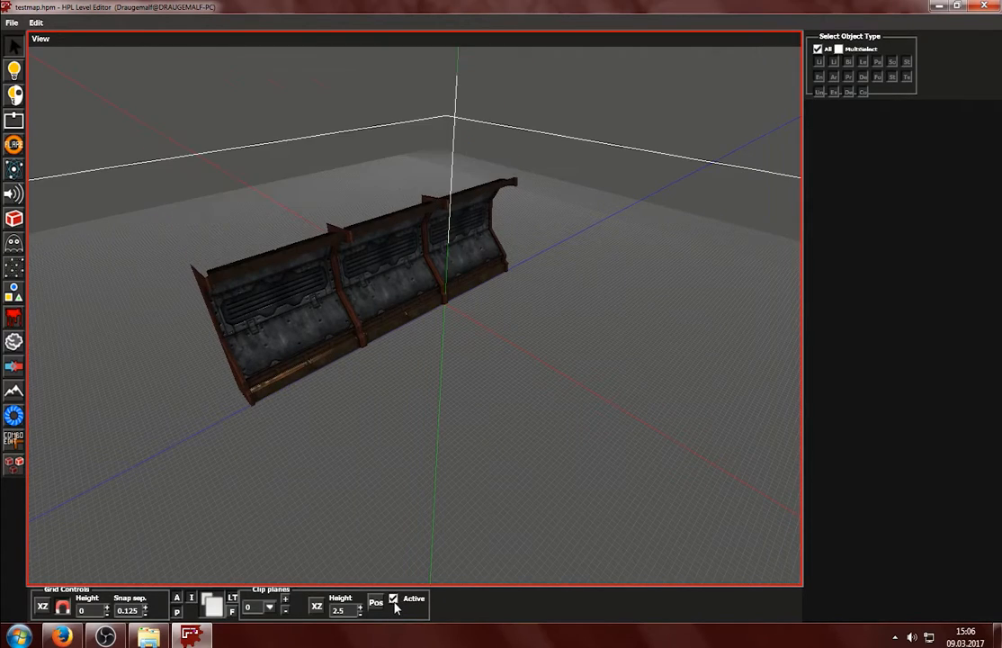
left_click(286, 611)
Step: View the walls from the opposite side and look over the static object, entity and detail mesh categories
left_click_drag(450, 478, 301, 410, "alt")
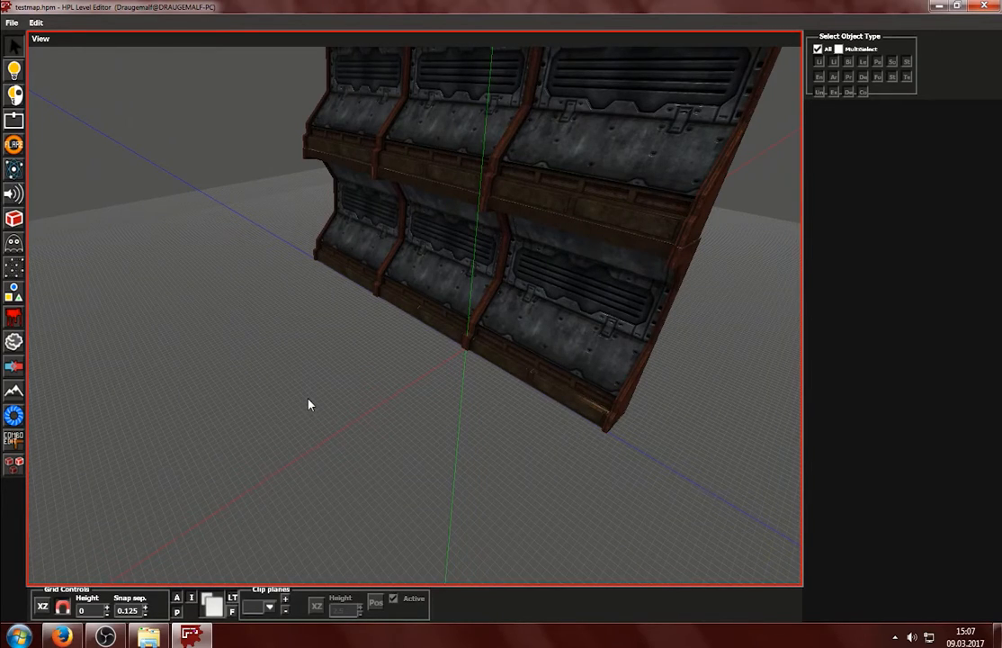
left_click(13, 218)
left_click(14, 241)
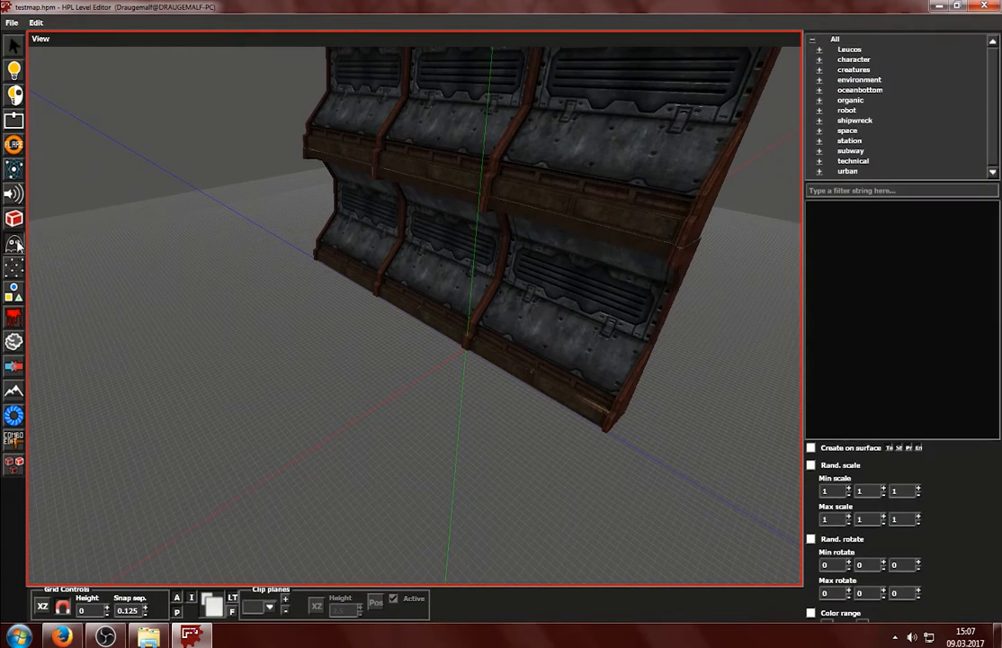
left_click(18, 463)
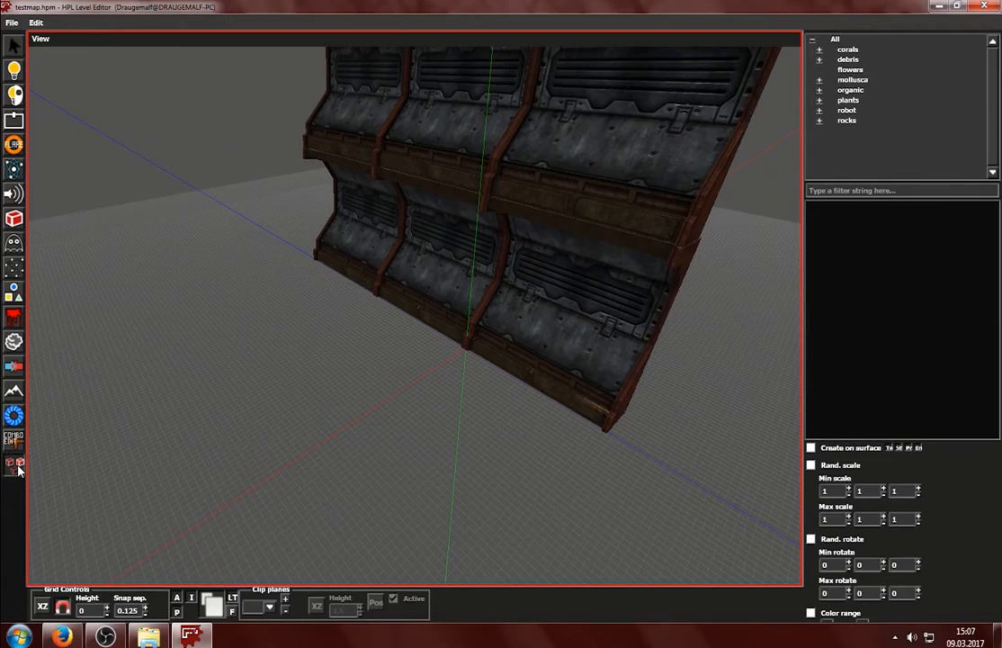